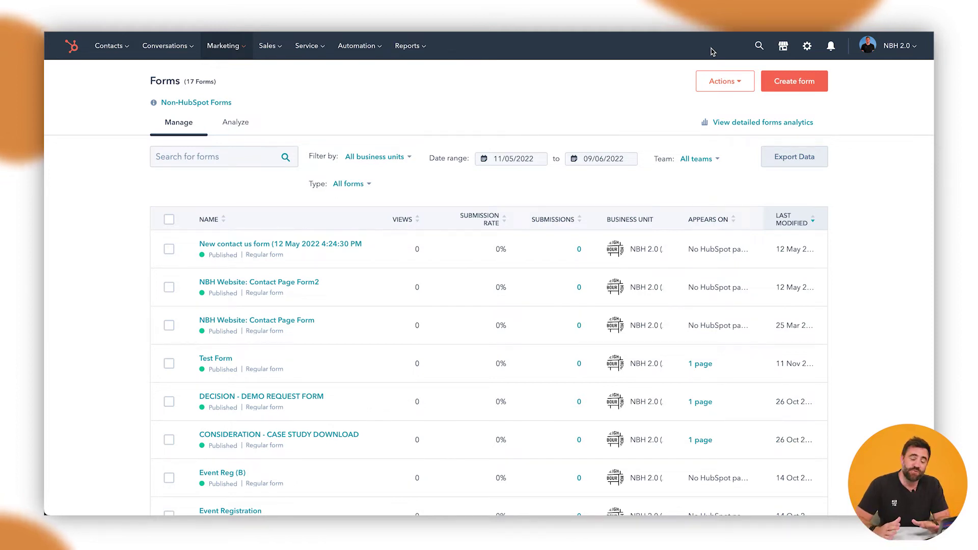
Open the Tracking Code page under Tracking & Analytics in account settings.
left_click(806, 46)
left_click(141, 345)
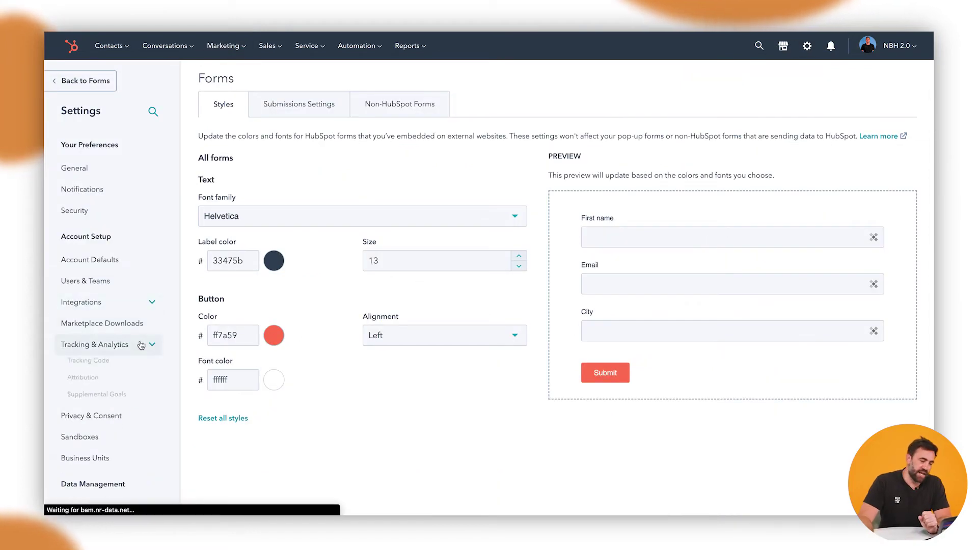
left_click(96, 365)
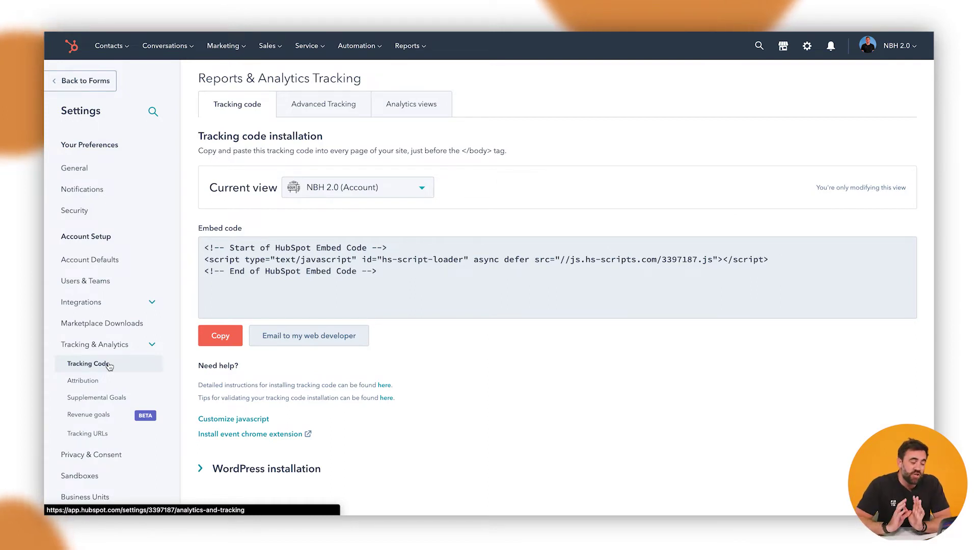
Copy the tracking embed code and expand the WordPress installation instructions.
left_click(222, 336)
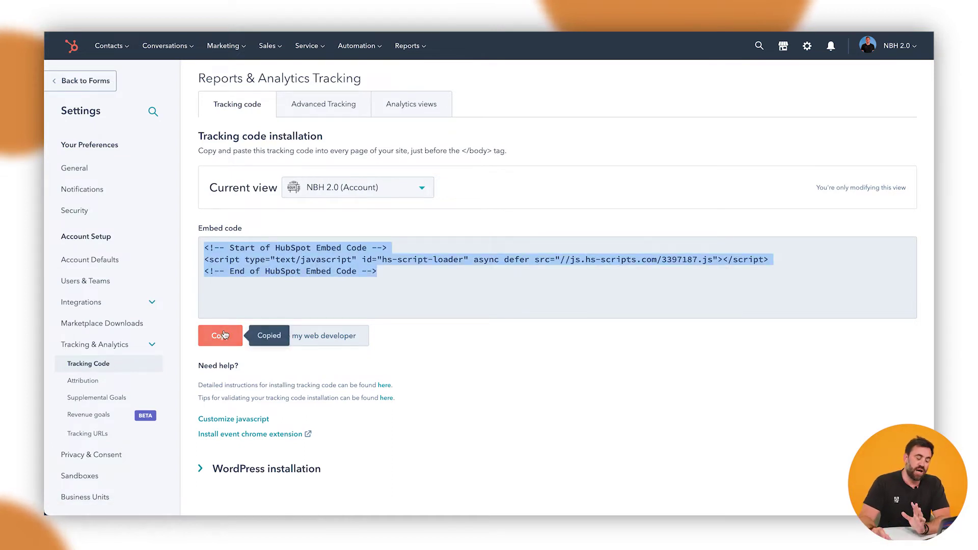
left_click(282, 469)
scroll(443, 407, "down", 2)
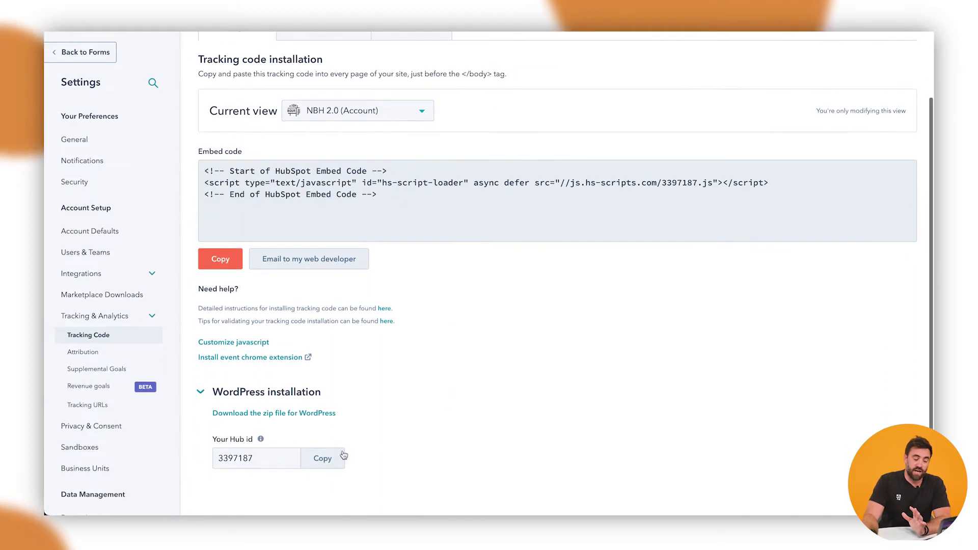
scroll(299, 426, "up", 3)
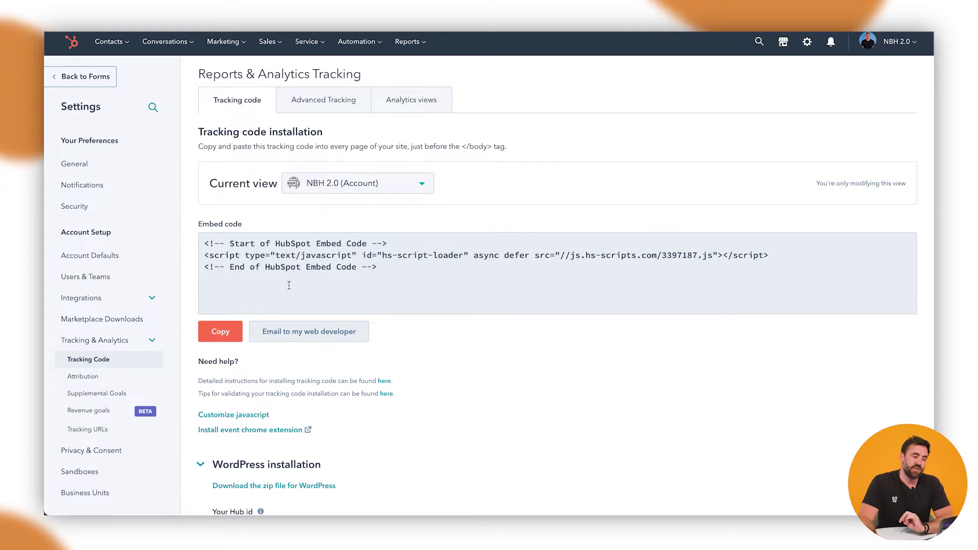
Start a new form from Marketing's Forms list and choose the Pop-up box type.
left_click(228, 49)
mouse_move(230, 241)
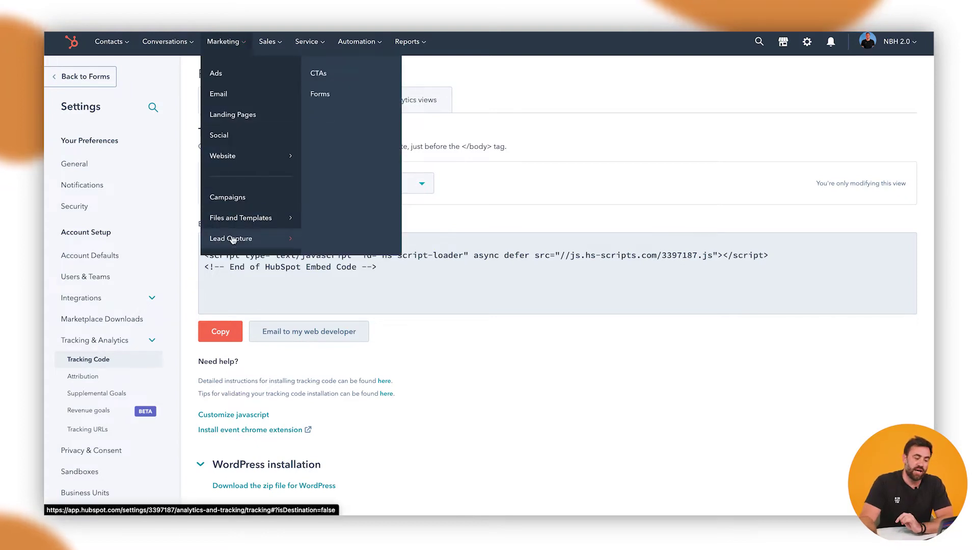
left_click(349, 93)
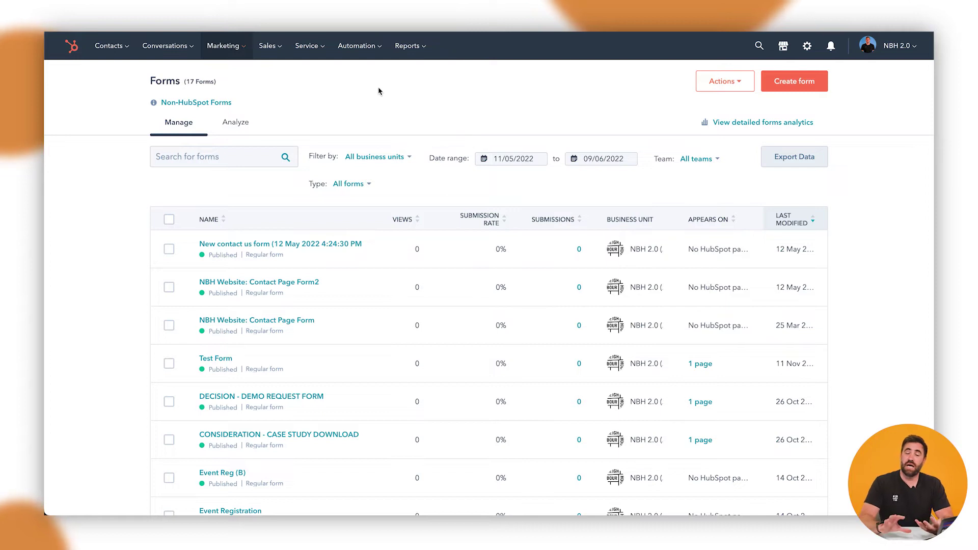
left_click(784, 86)
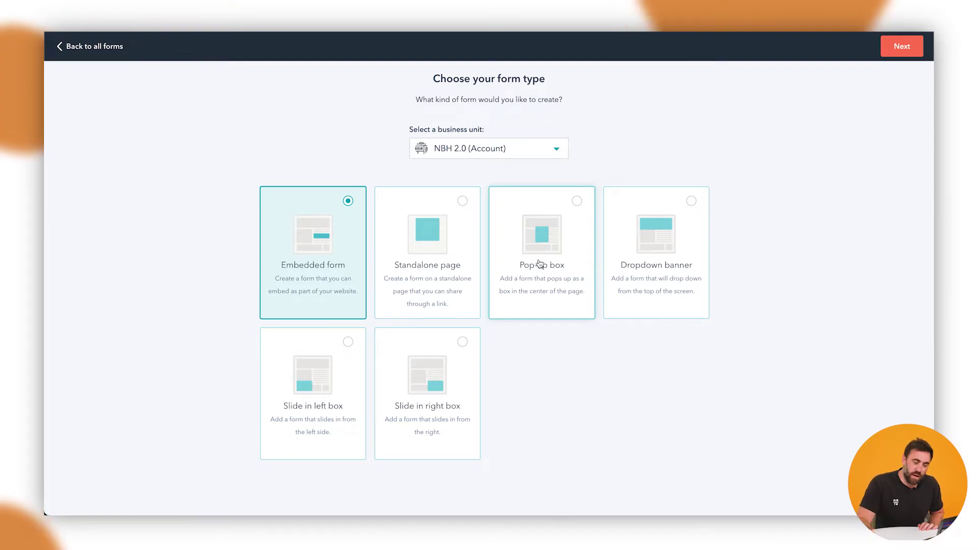
left_click(540, 263)
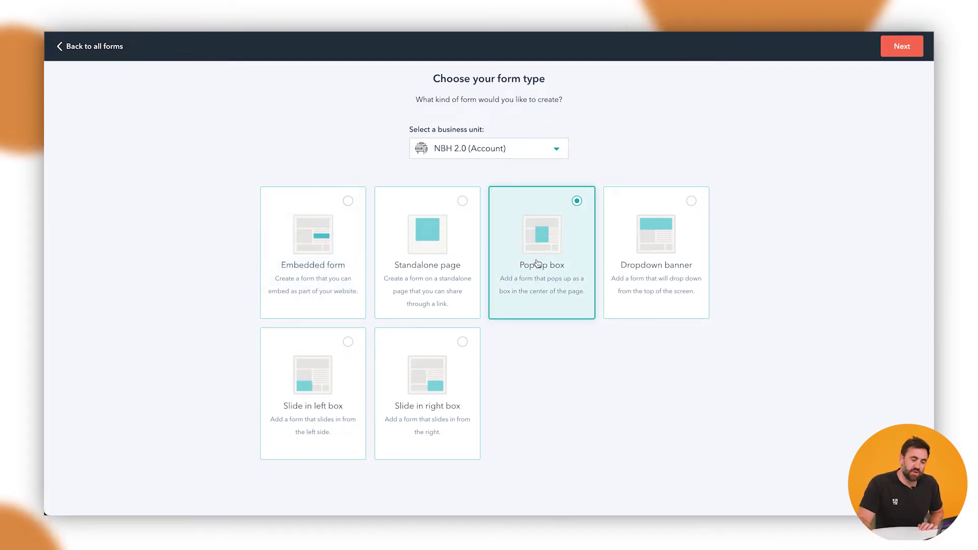
Continue to the editor and retitle the form 'Website November Pop up Promo form'.
left_click(912, 46)
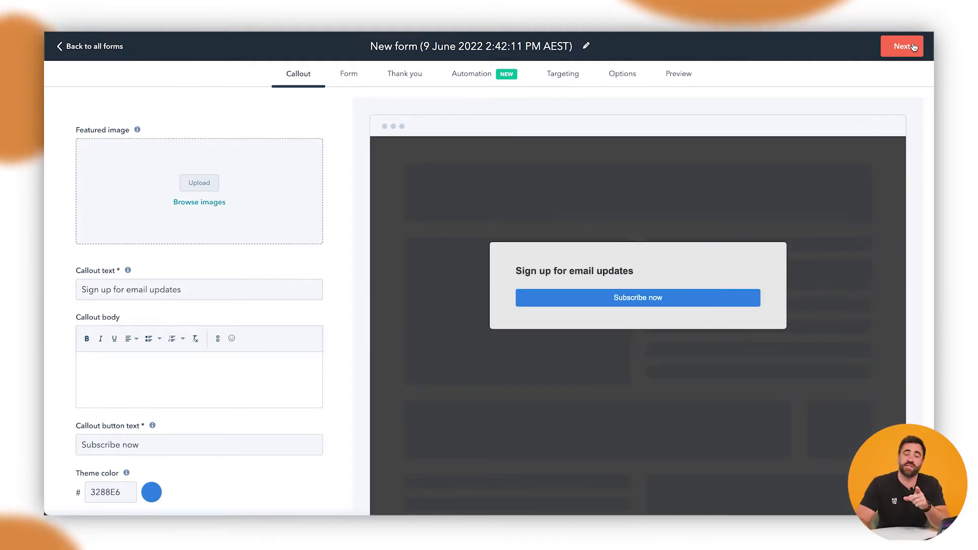
double_click(510, 45)
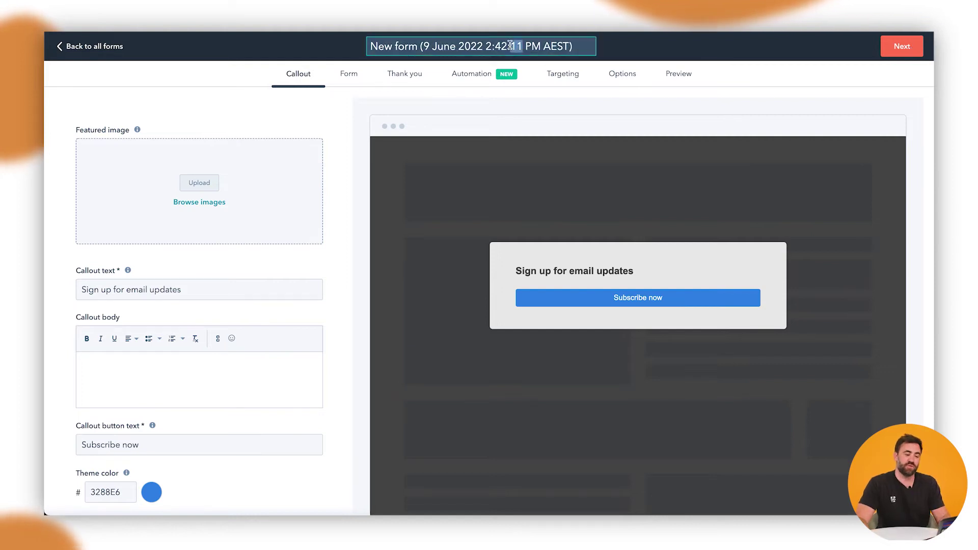
left_click(510, 46)
triple_click(502, 45)
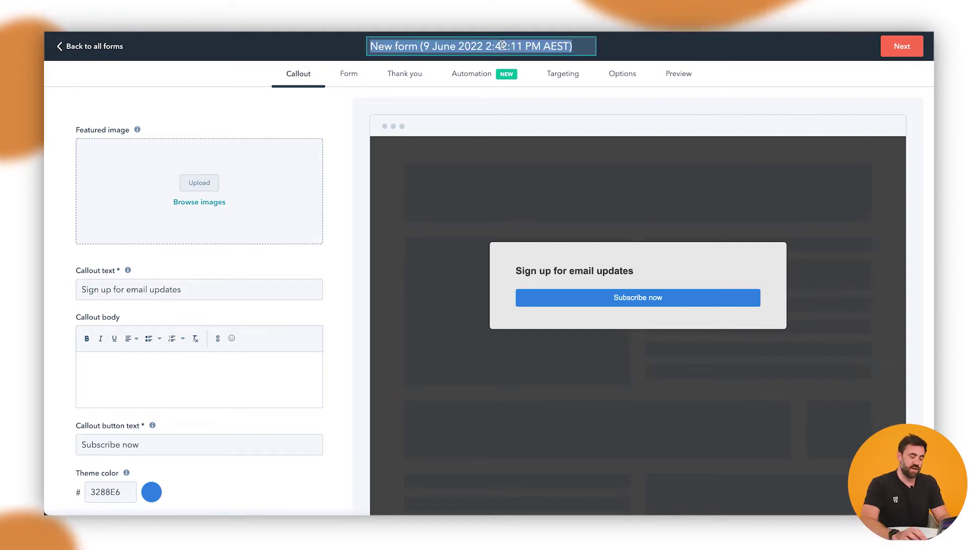
type("Websi")
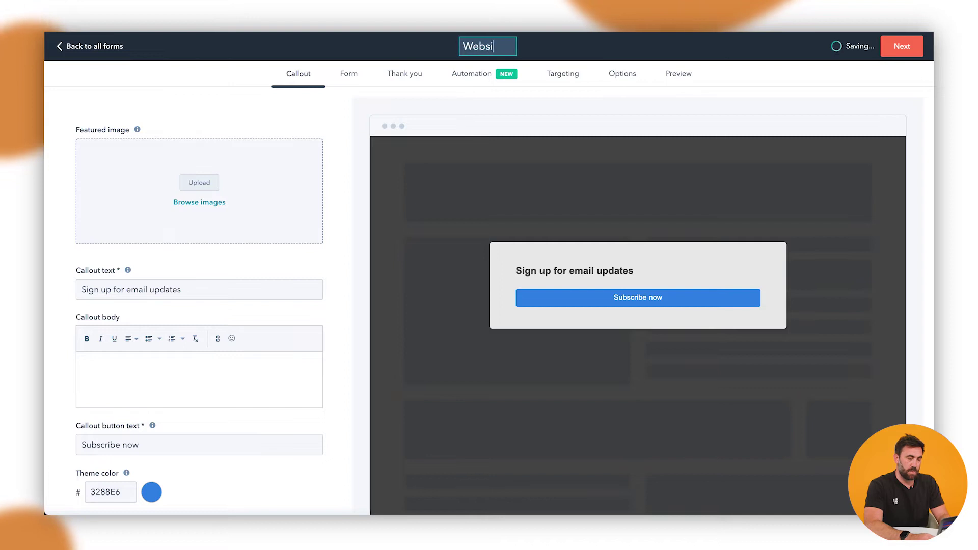
type("te")
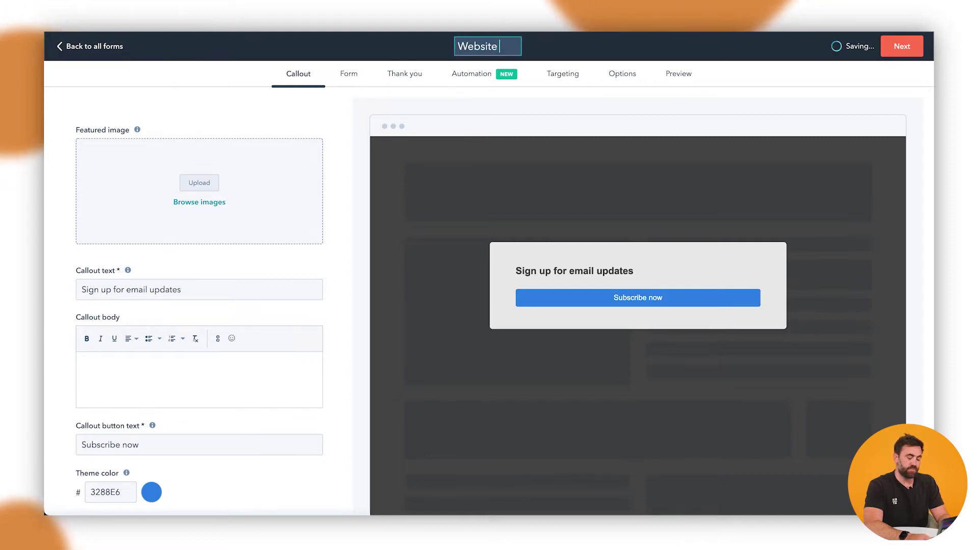
type(" N")
key("BackSpace")
key("BackSpace")
type("vember")
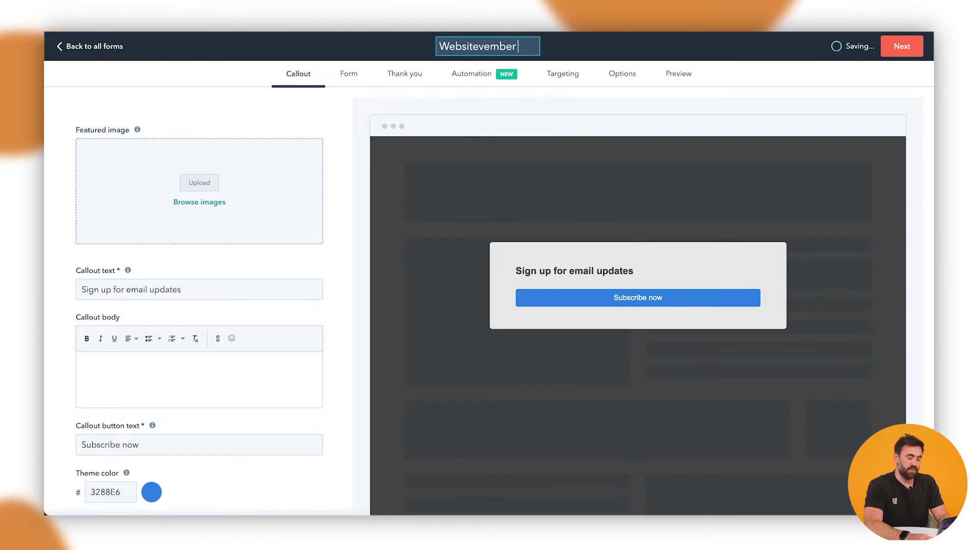
type(" Pop up Promo form")
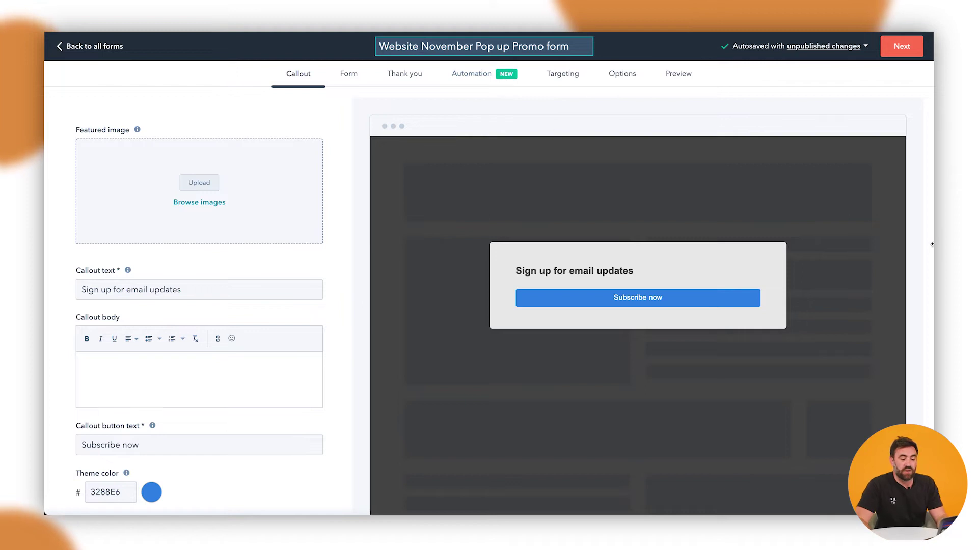
Set the callout heading to 'Sign up to receive 10% off your next purchase' and button to 'Enter your details'.
double_click(177, 284)
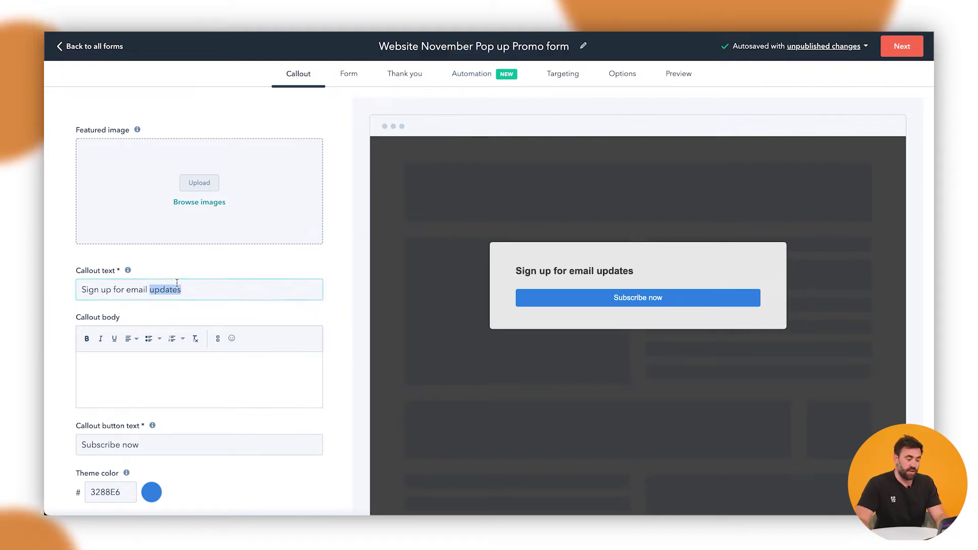
left_click_drag(216, 291, 82, 290)
type("Sign up t")
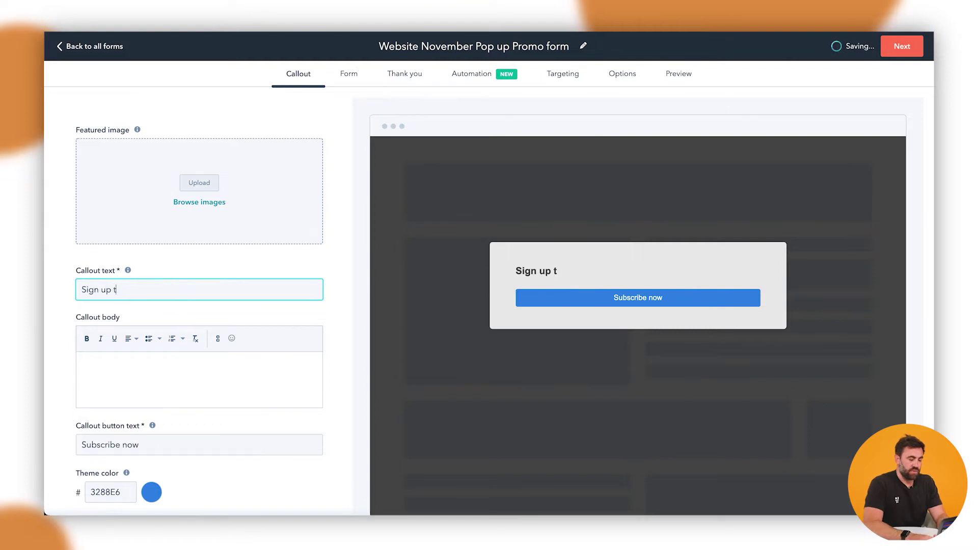
type("o receive 10% ")
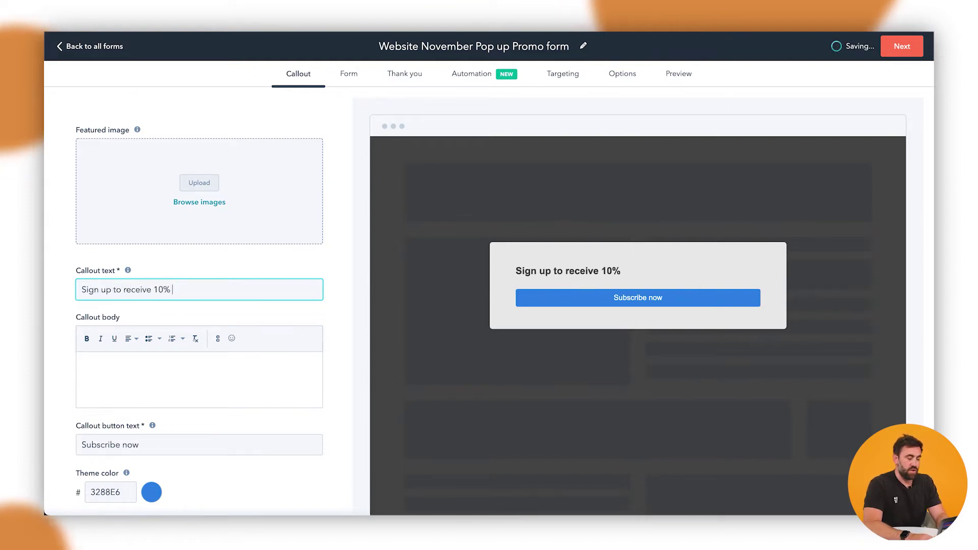
type("off your nextr piur")
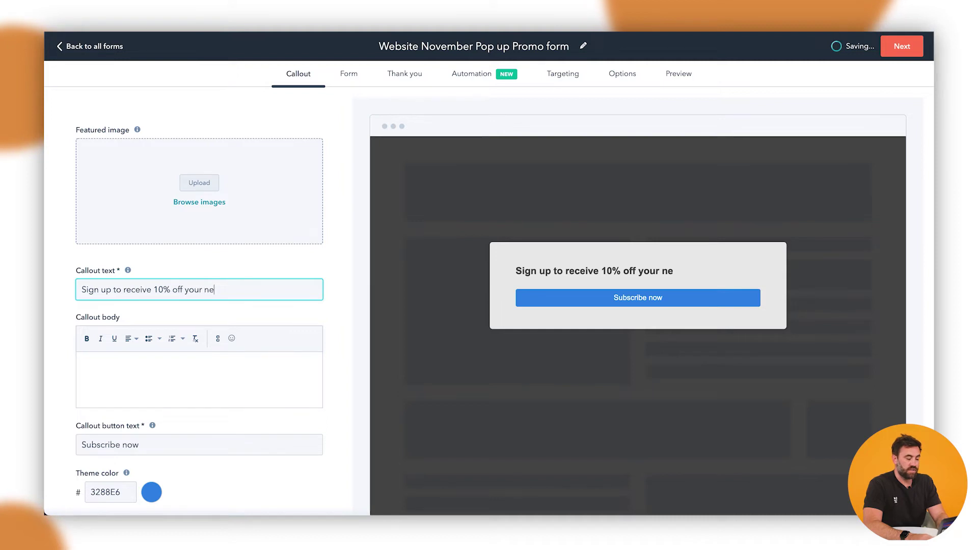
key("BackSpace")
key("BackSpace")
key("BackSpace")
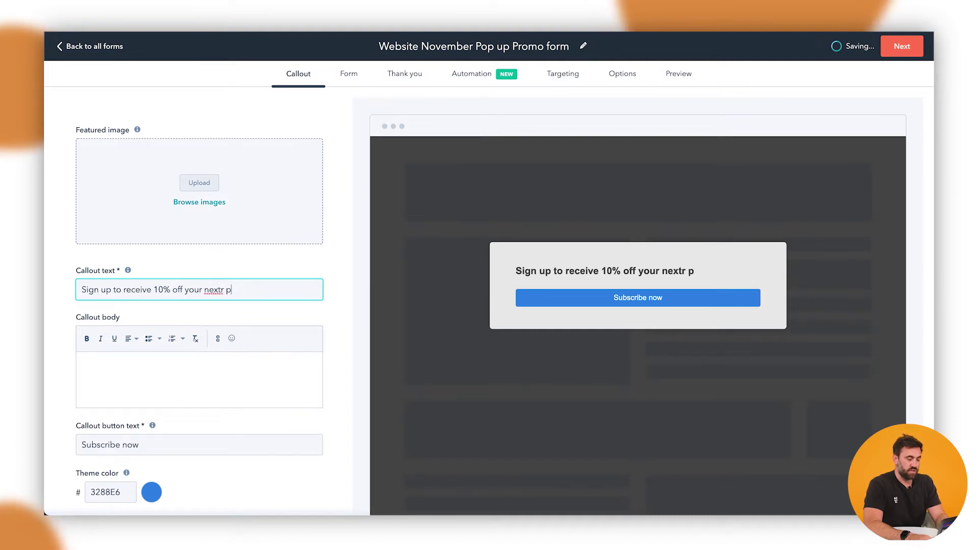
type("urchase")
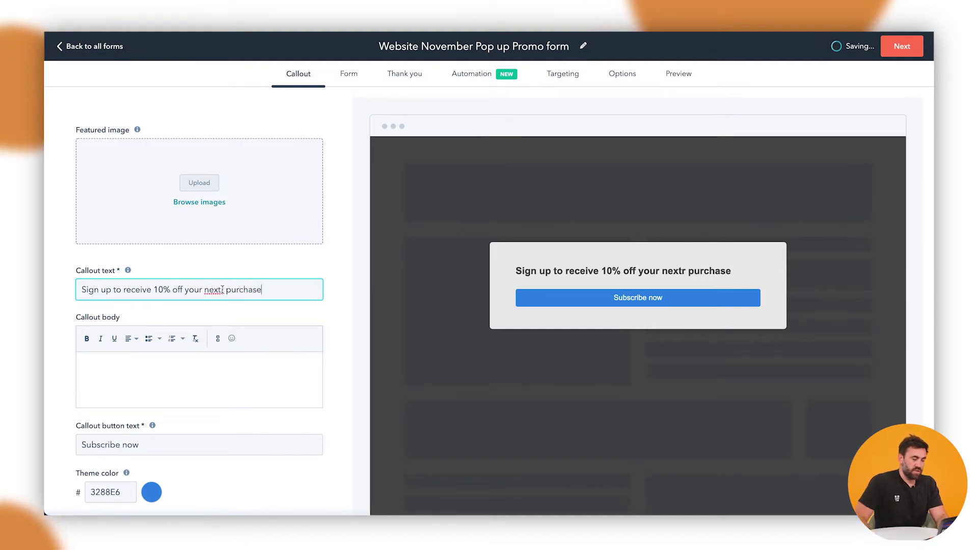
left_click(223, 289)
key("BackSpace")
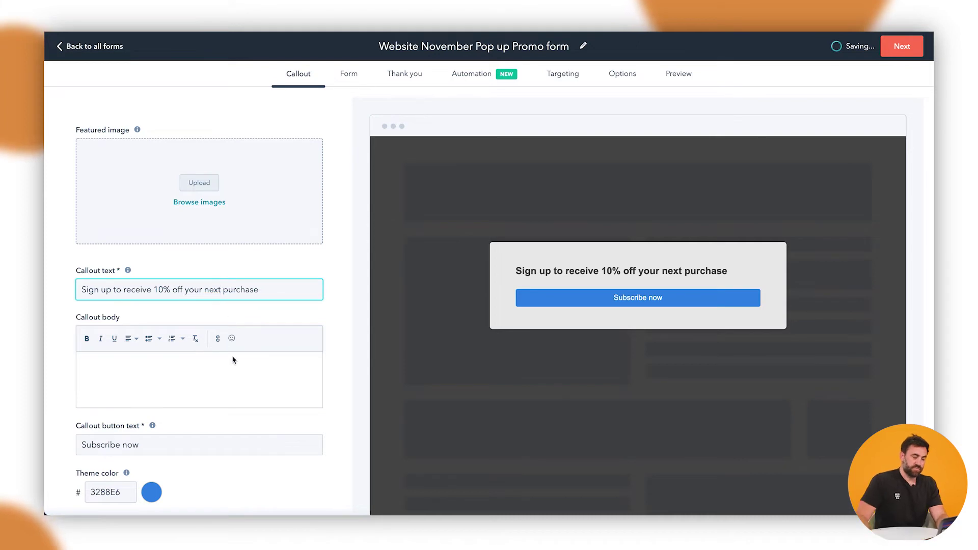
left_click(163, 427)
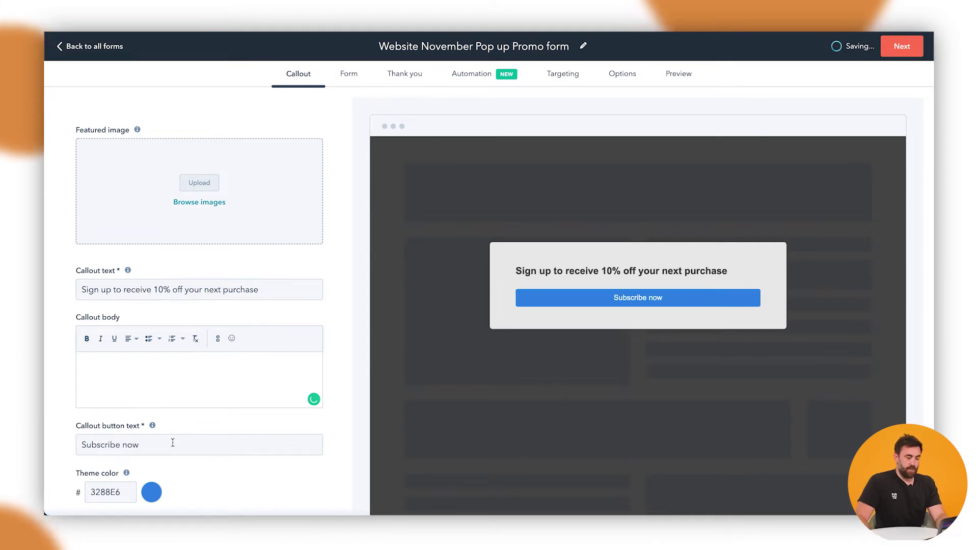
triple_click(122, 446)
type("Enter ")
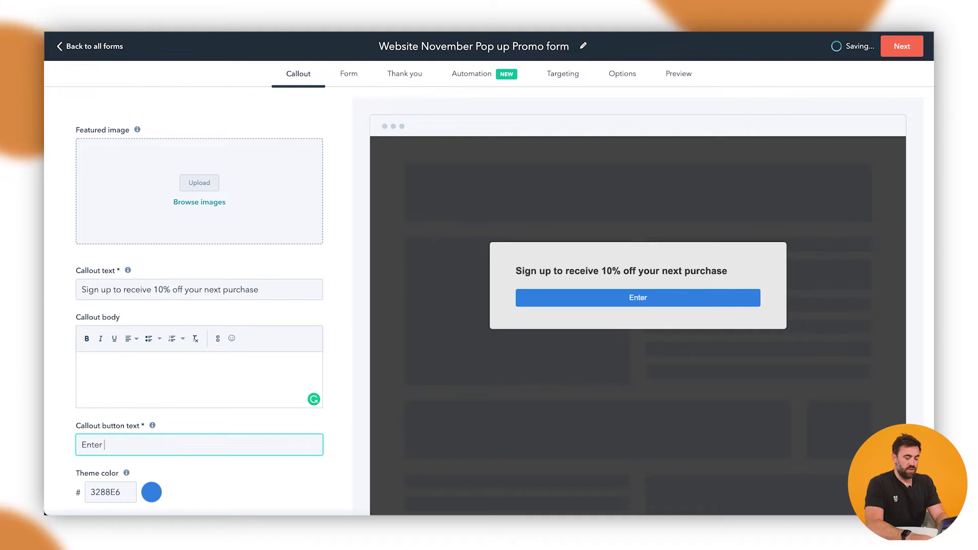
type("your details")
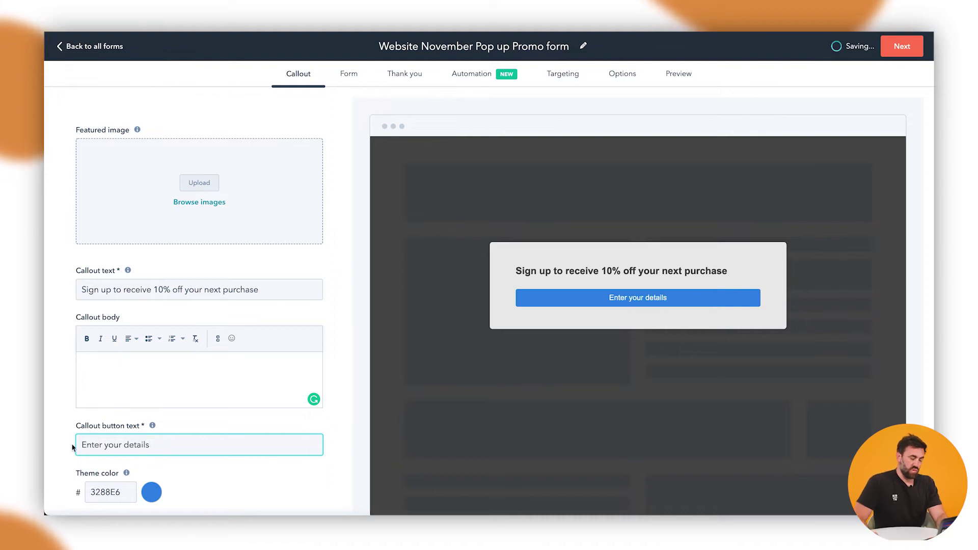
Set the pop-up theme colour to the saved green 14ba88.
scroll(171, 453, "down", 2)
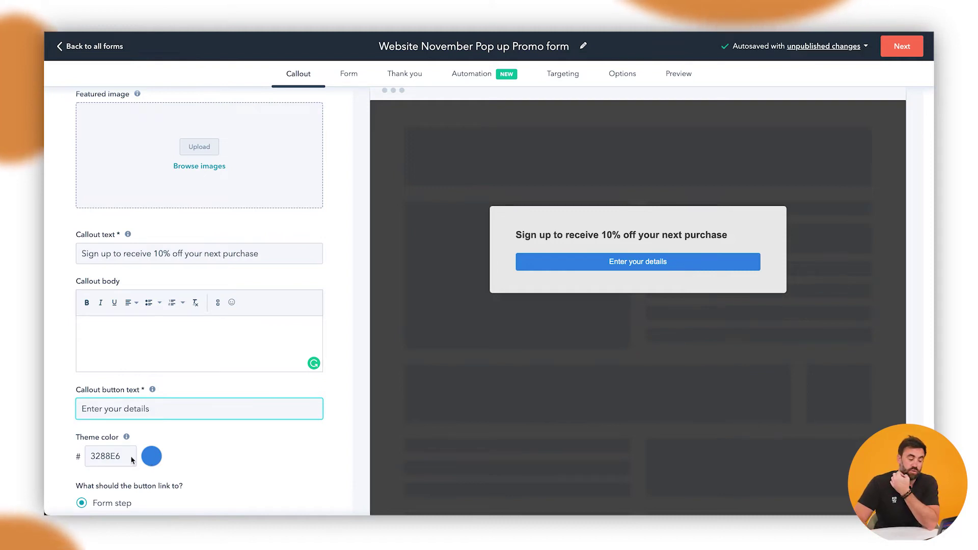
left_click(152, 456)
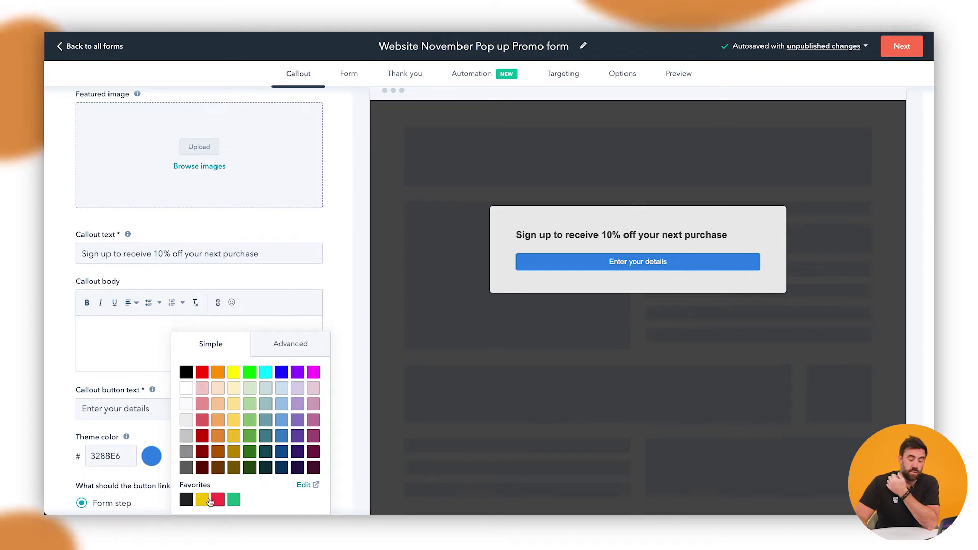
left_click(234, 500)
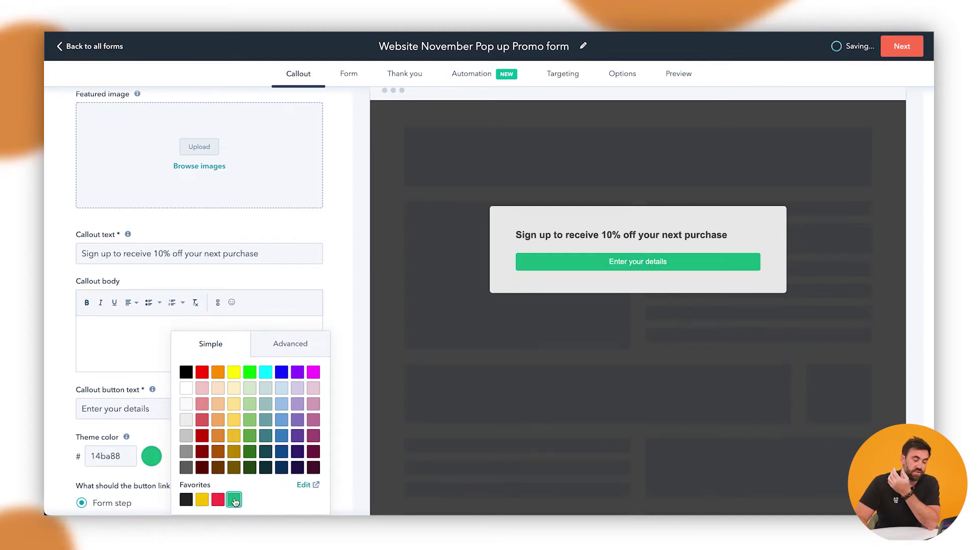
left_click(339, 269)
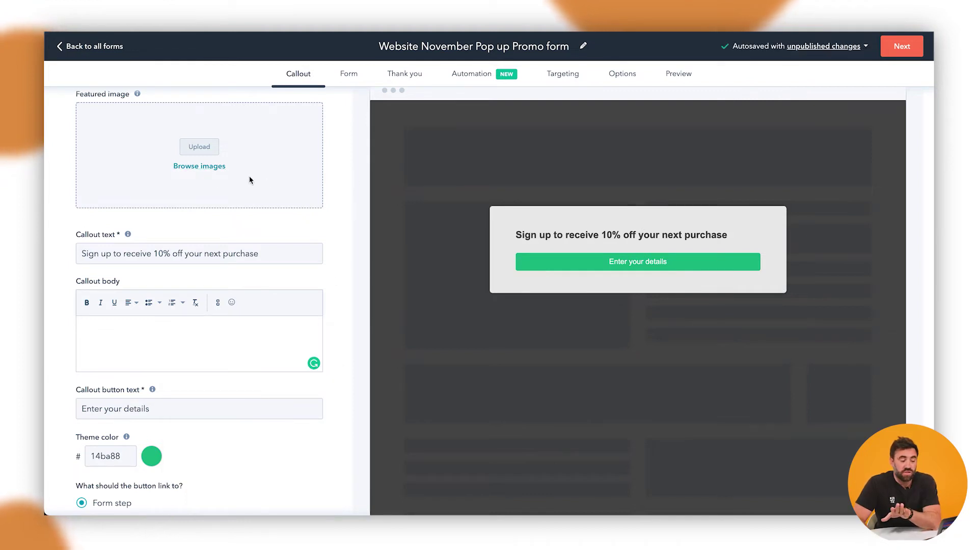
Use the Summer of Selling logo from recent images as the callout's featured image.
left_click(209, 168)
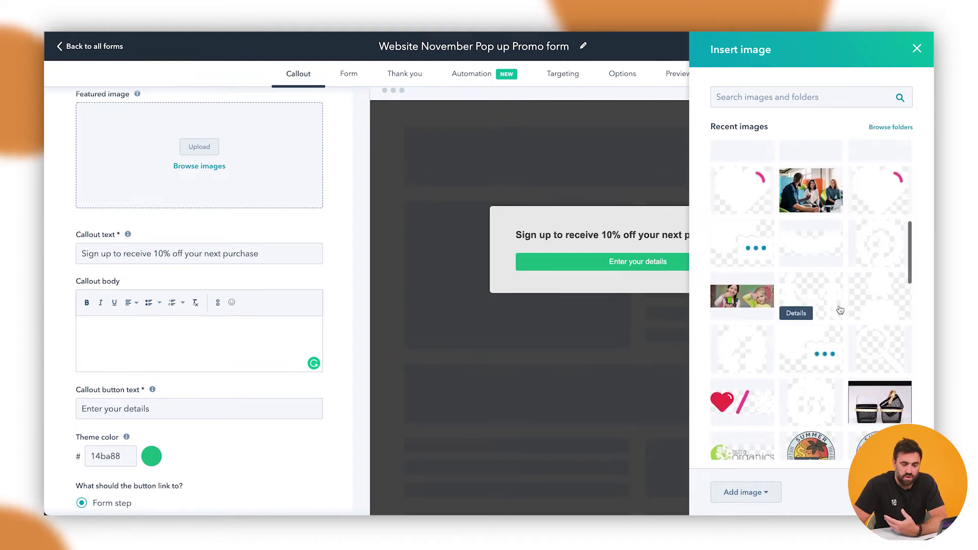
scroll(809, 377, "down", 1)
left_click(817, 426)
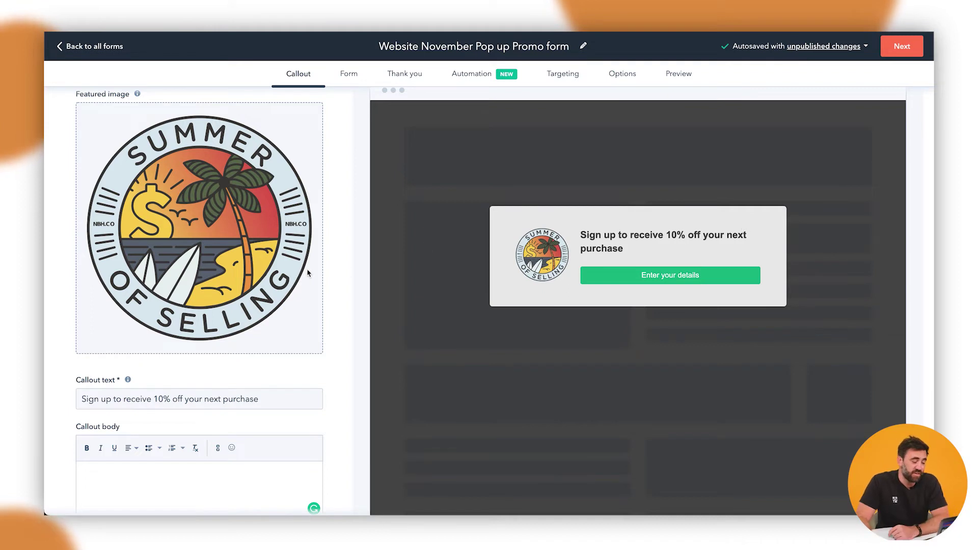
scroll(225, 276, "down", 5)
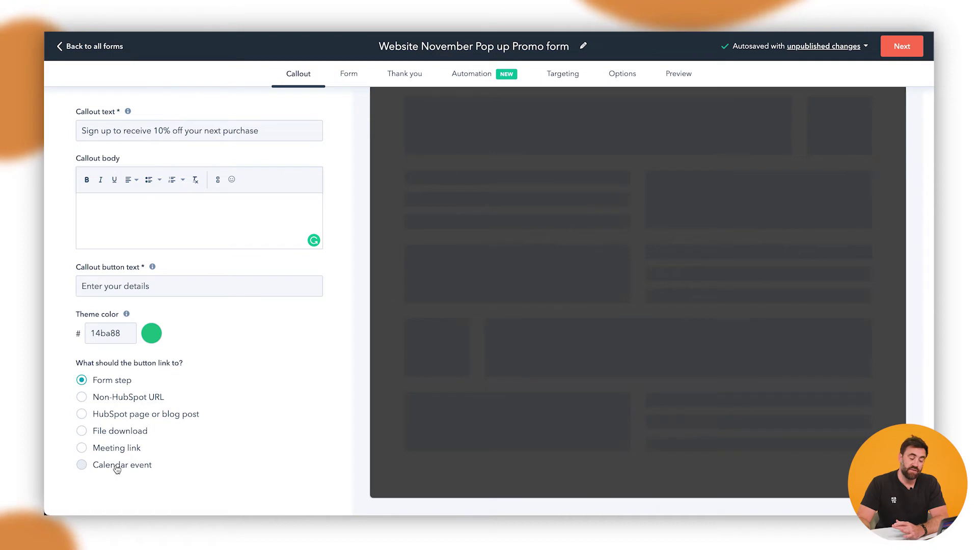
scroll(145, 396, "up", 2)
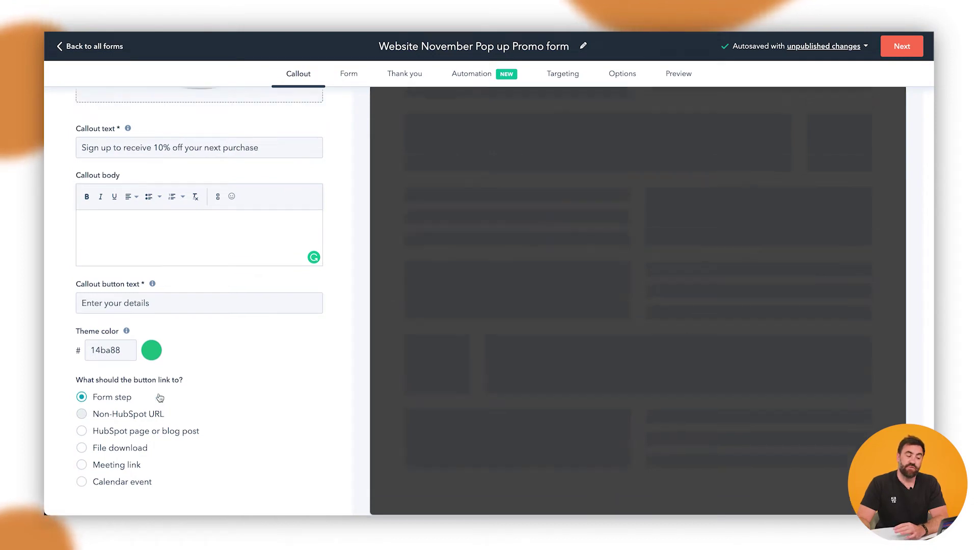
scroll(160, 397, "up", 5)
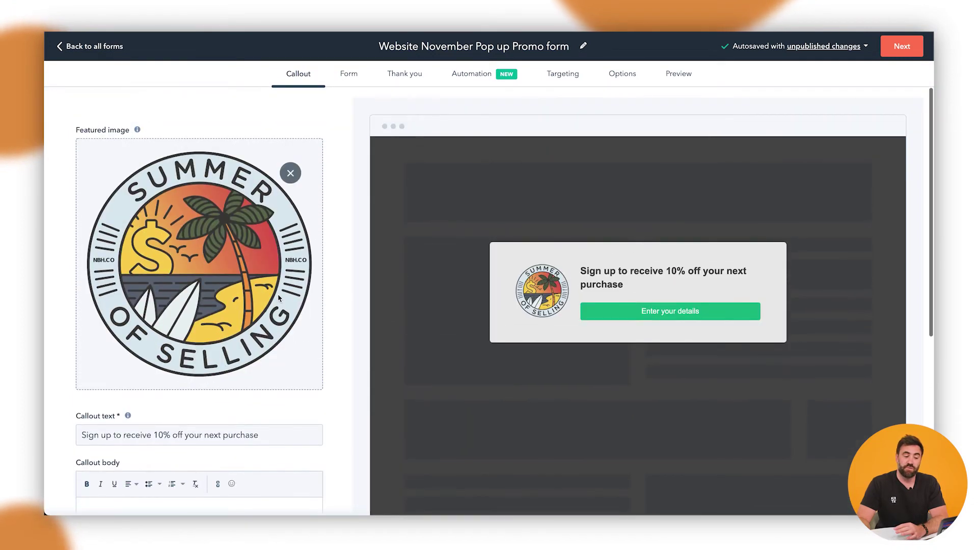
On the Form step, write body text thanking sign-ups and promising an emailed 10% coupon code.
left_click(351, 76)
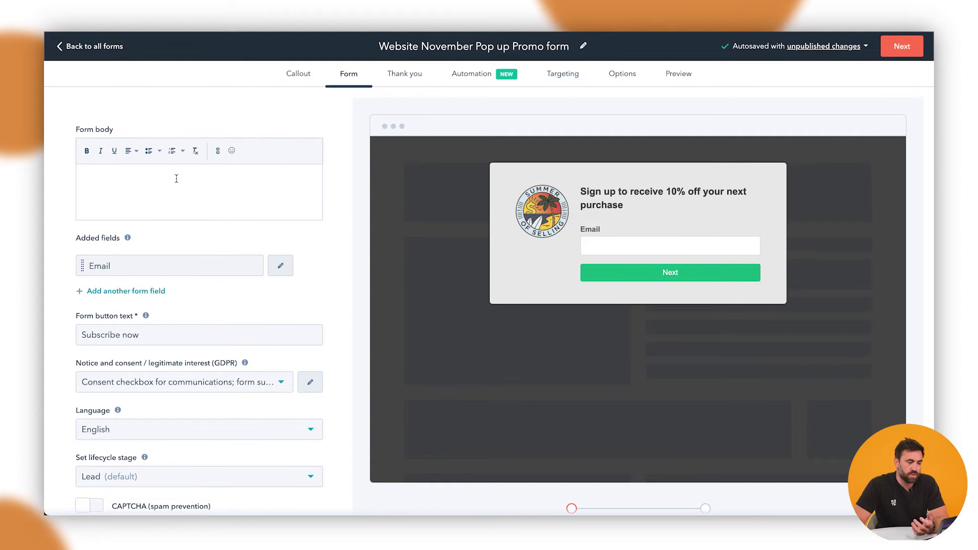
type("T")
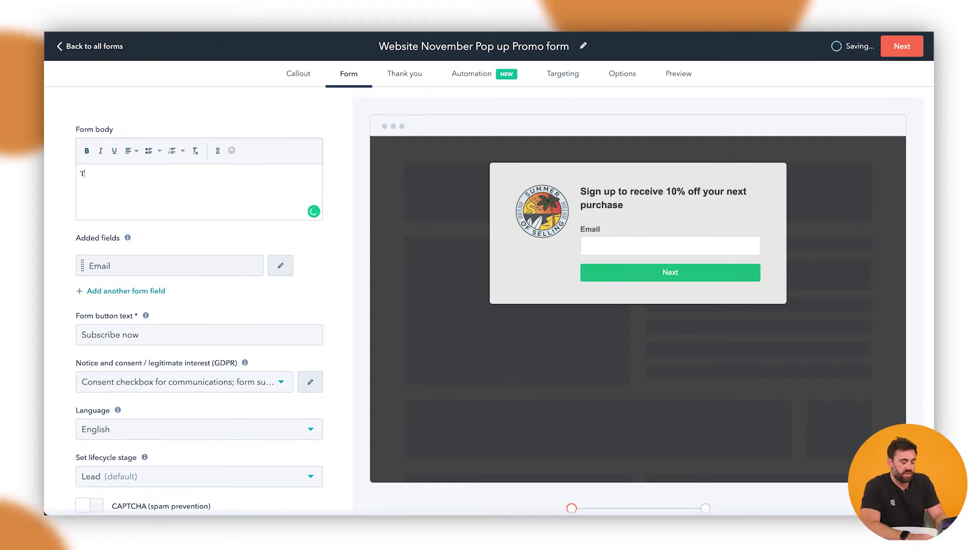
type("hanks for signing up - w")
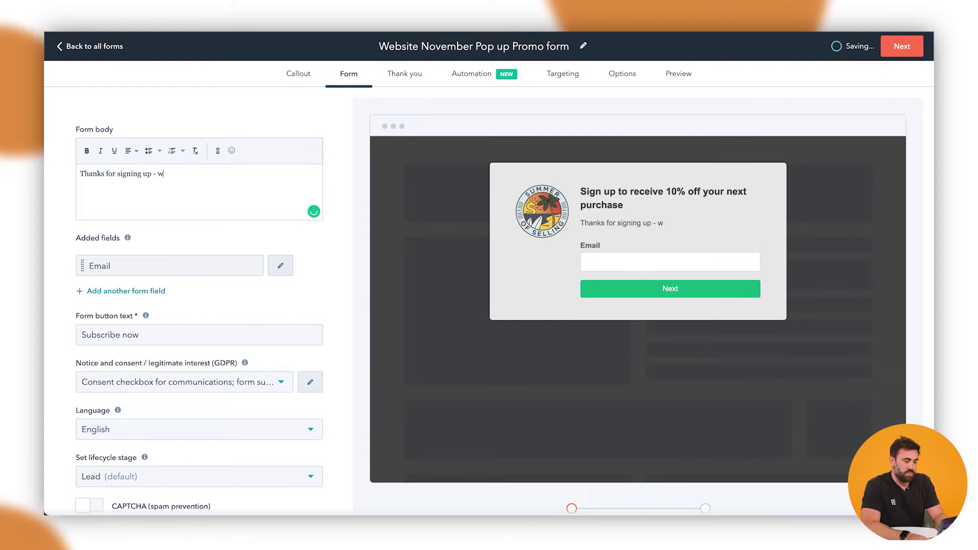
key("BackSpace")
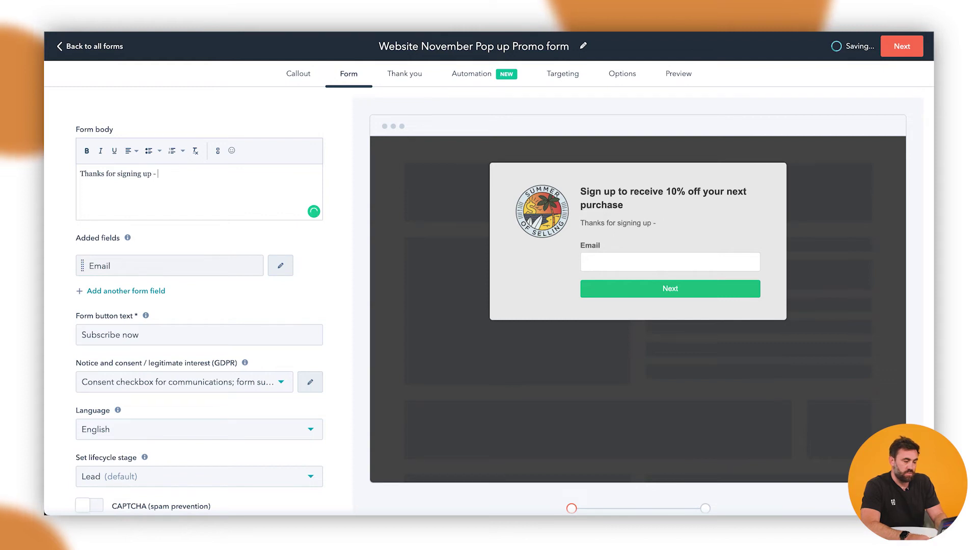
type("che")
key("BackSpace")
key("BackSpace")
key("BackSpace")
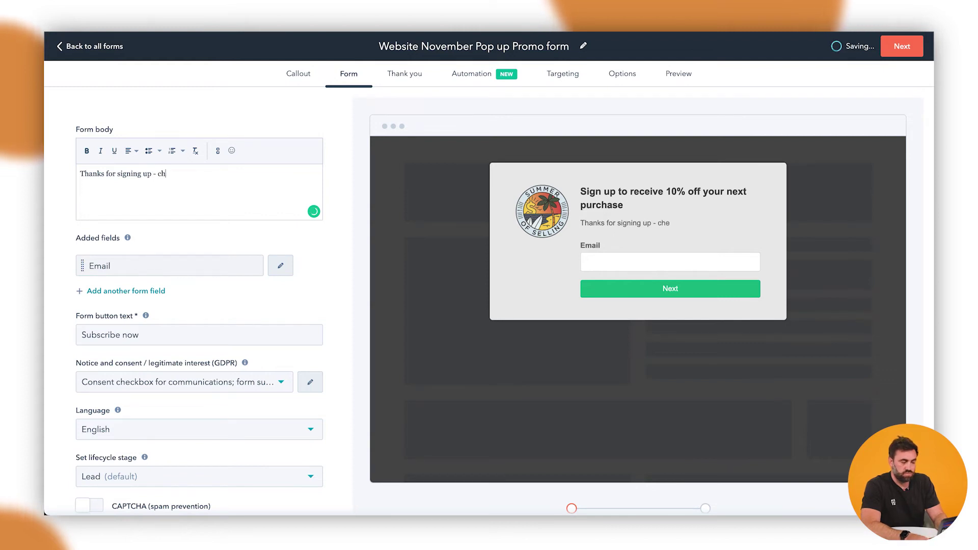
type("we're g")
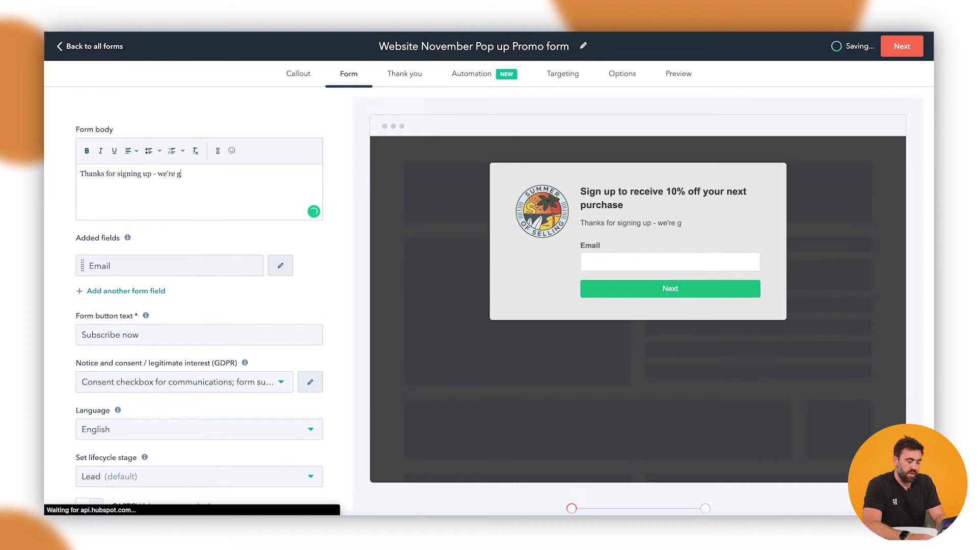
type("posend you an email")
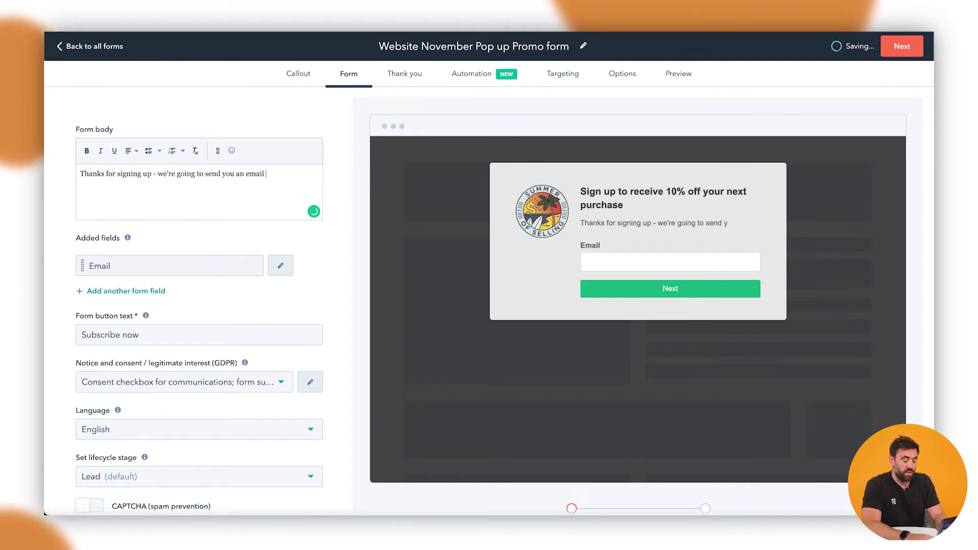
type(" with the coupo")
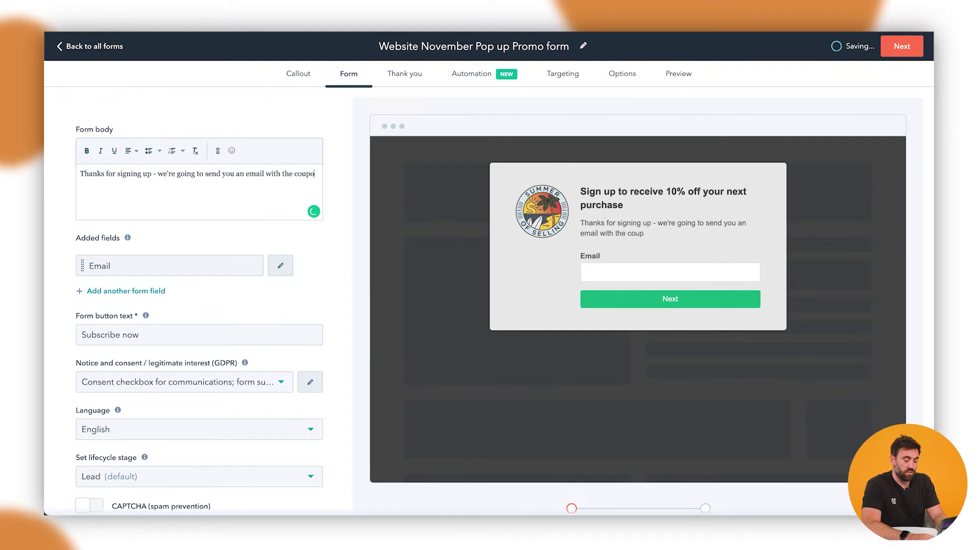
type("n code f")
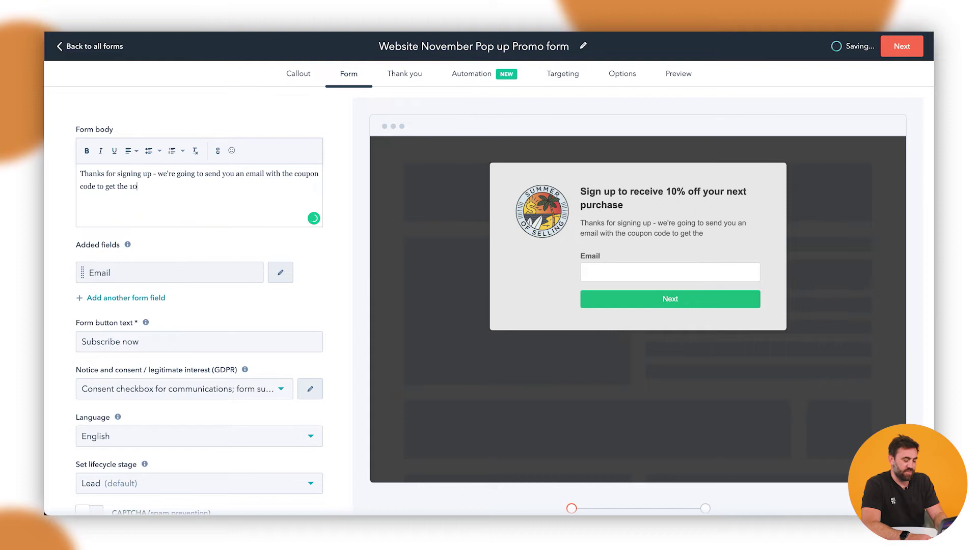
type("o get the 10% off.")
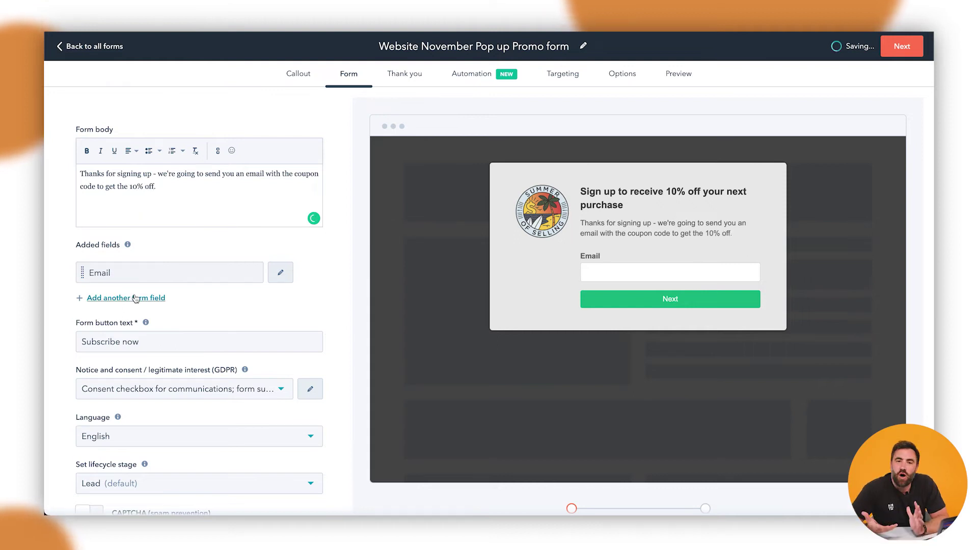
Add a First name field to the form and move it above Email.
left_click(141, 299)
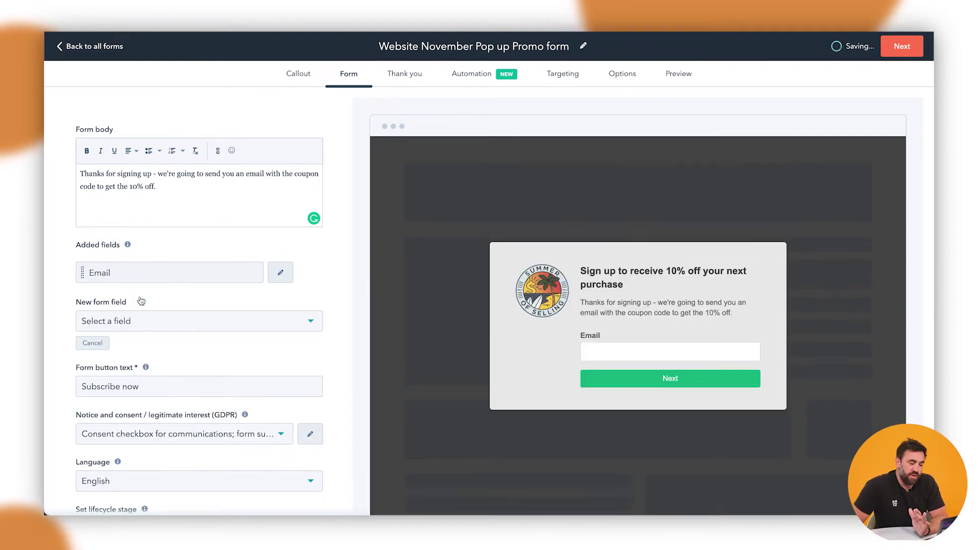
left_click(132, 321)
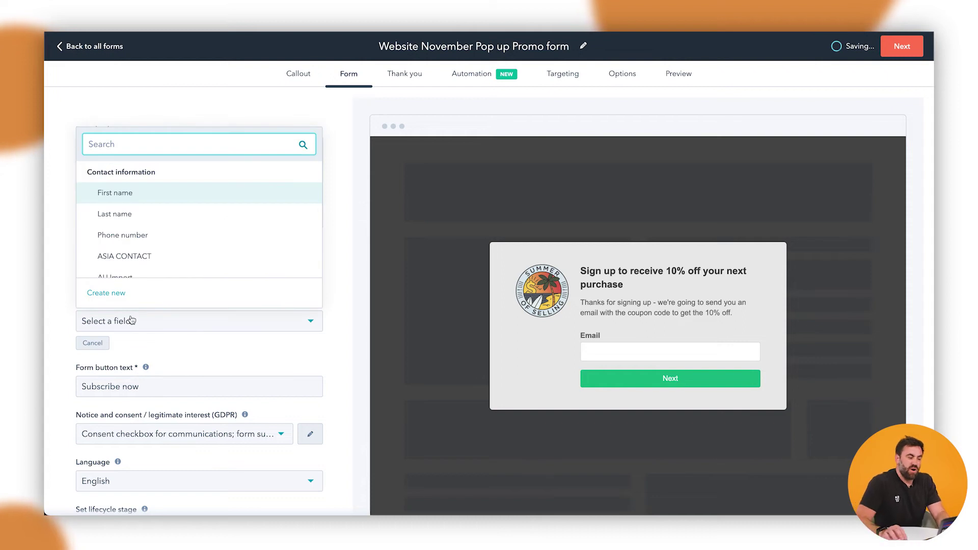
left_click(183, 195)
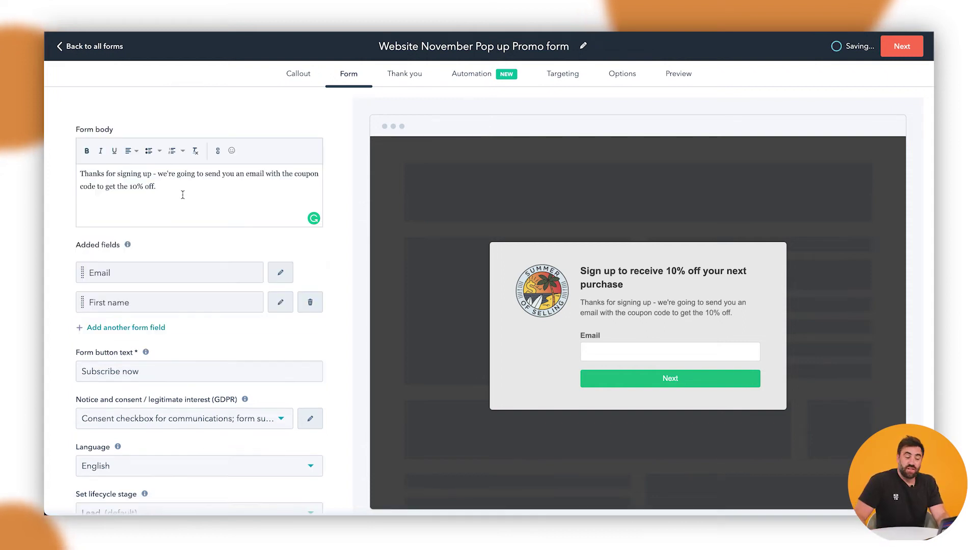
left_click_drag(83, 303, 87, 271)
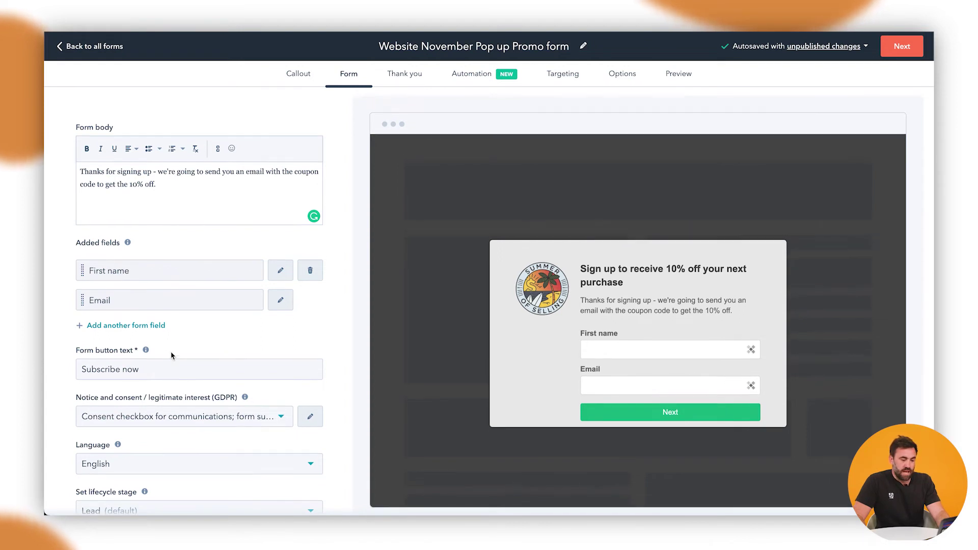
scroll(170, 353, "down", 1)
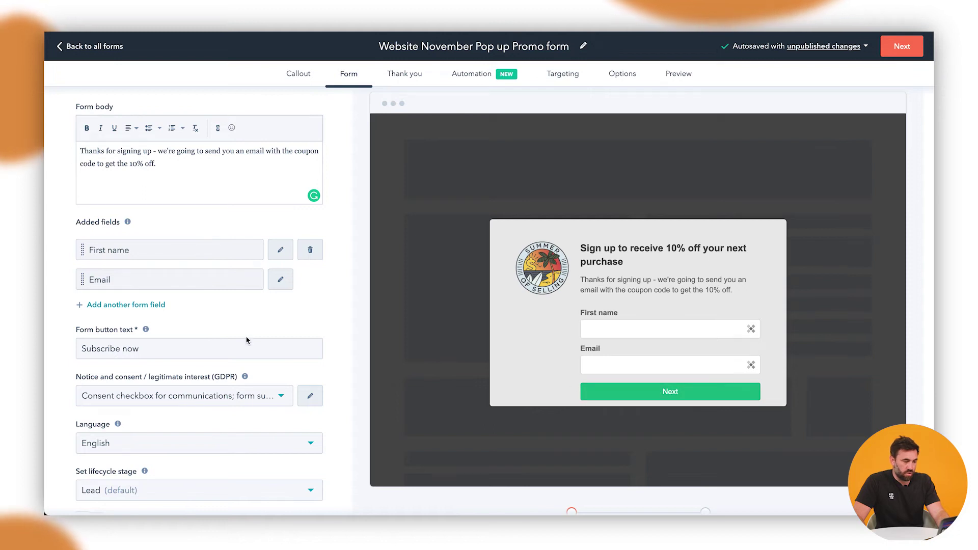
Change the form button text to 'Give me 10% off'.
triple_click(154, 349)
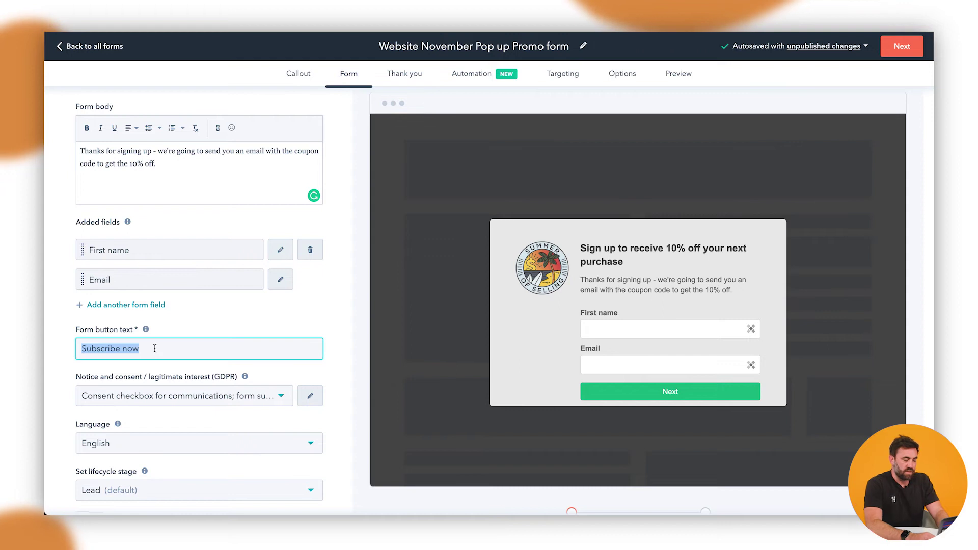
key("BackSpace")
type("Give me 10% off")
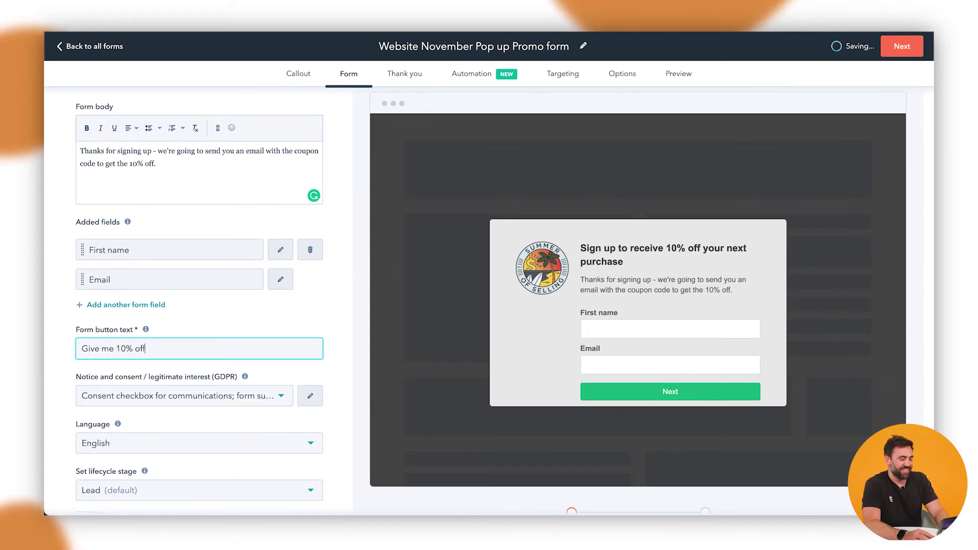
scroll(127, 364, "down", 1)
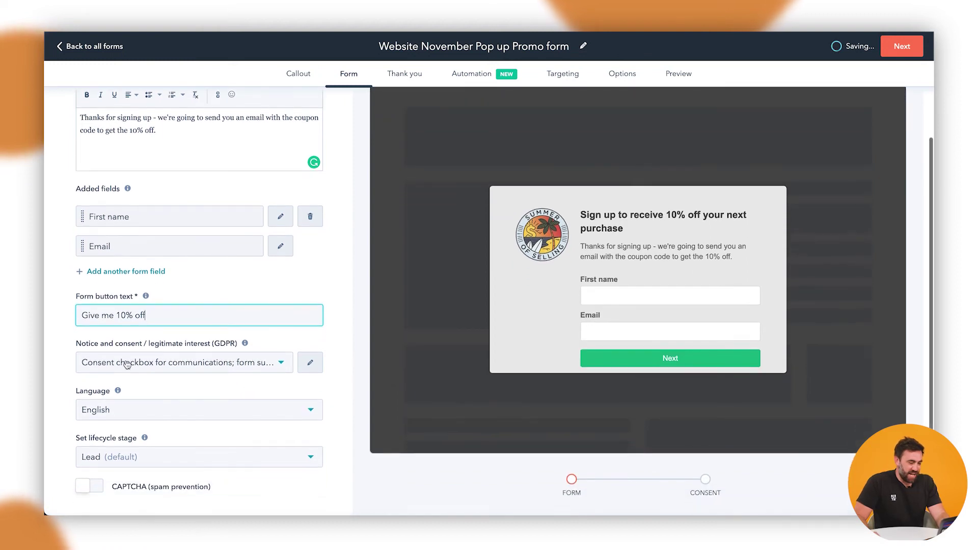
Set the GDPR notice to None and the lifecycle stage to Marketing Qualified Lead.
left_click(202, 362)
left_click(169, 391)
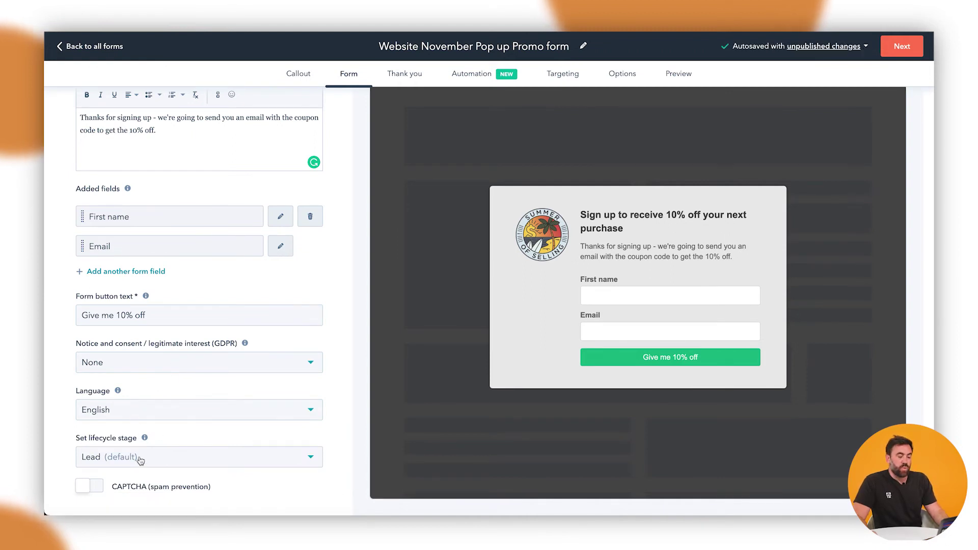
mouse_move(145, 436)
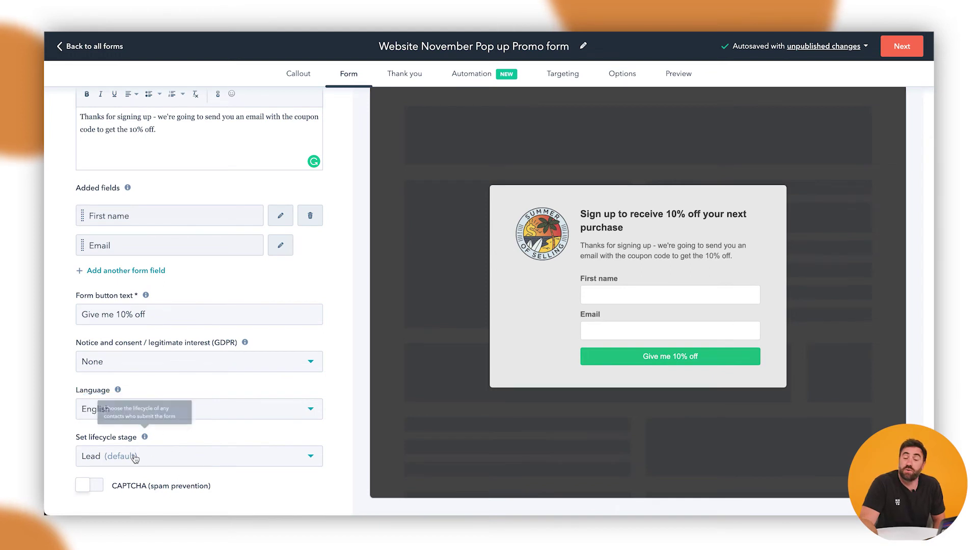
left_click(135, 456)
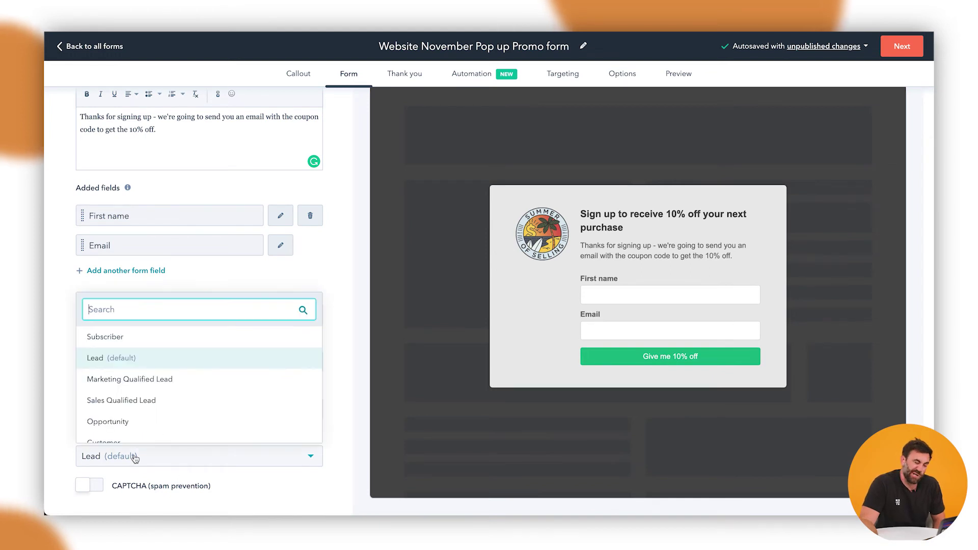
left_click(135, 381)
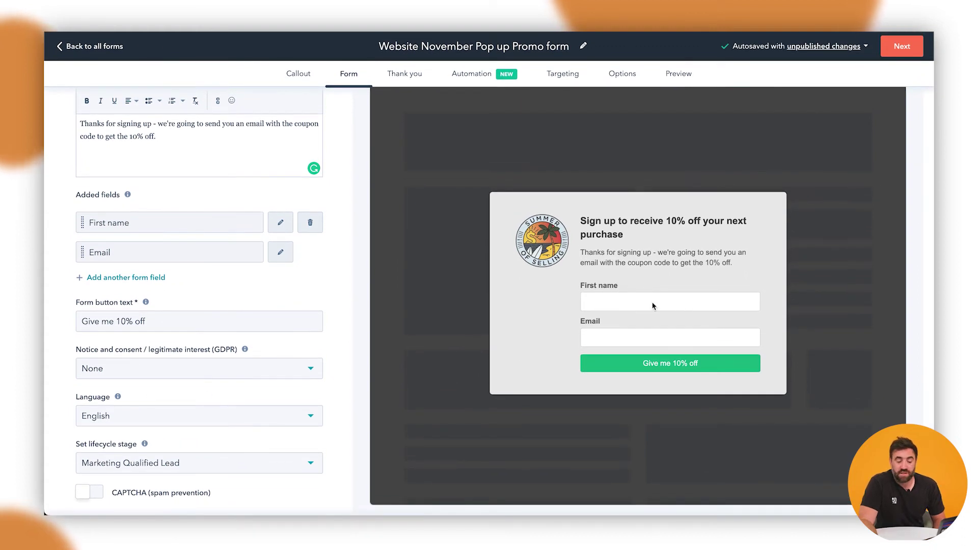
Replace the default thank-you message with 'Thanks a bunch, please check your email.'.
left_click(408, 72)
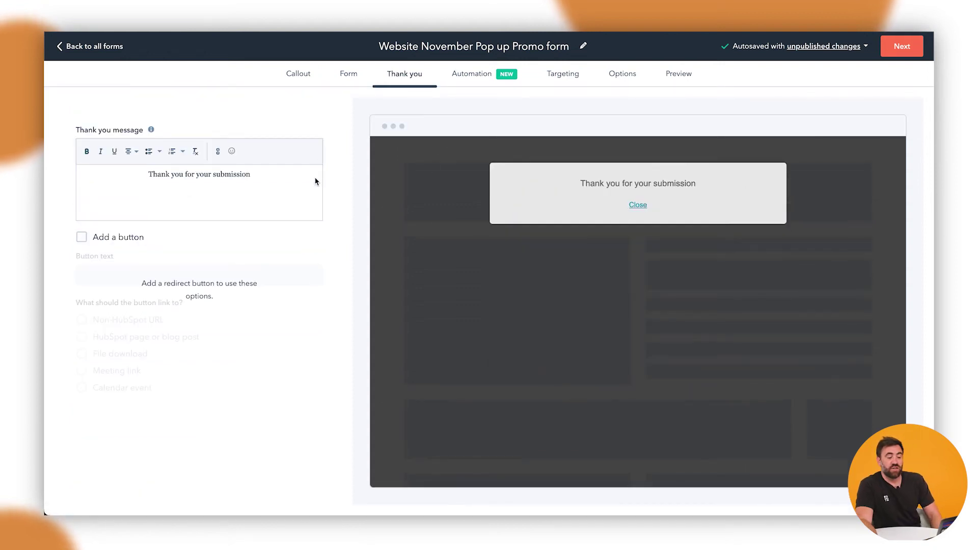
triple_click(249, 174)
type("Thanks ")
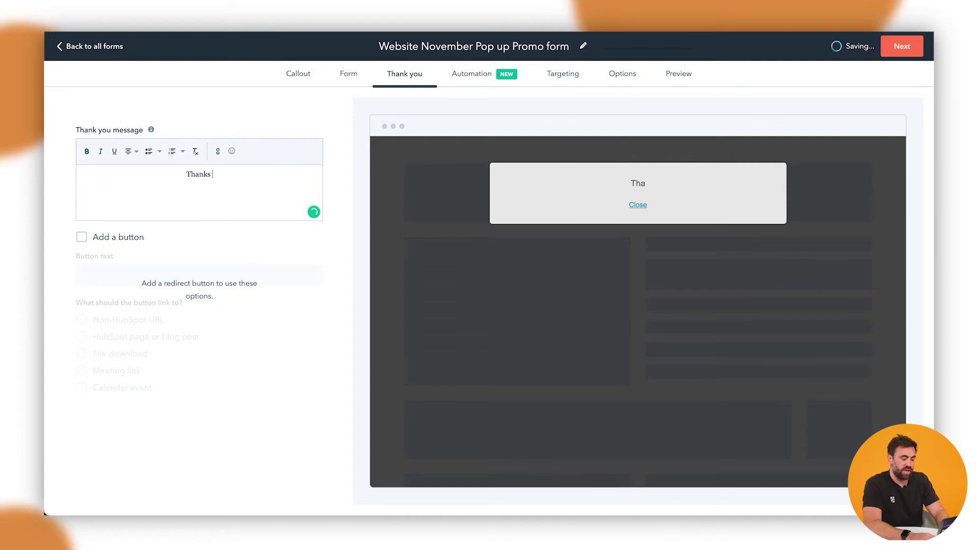
type("a bunch, poklease")
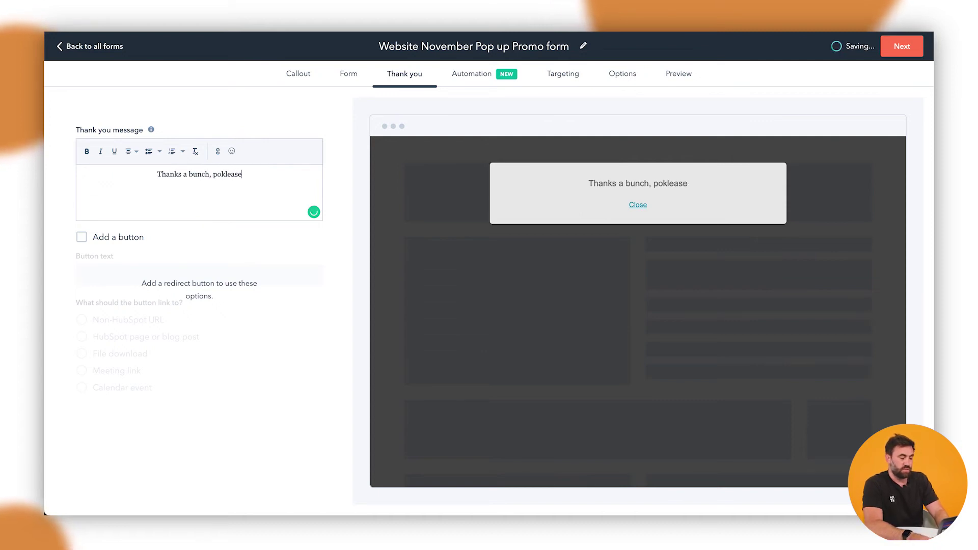
key("BackSpace")
key("BackSpace")
key("BackSpace")
key("BackSpace")
key("BackSpace")
key("BackSpace")
key("BackSpace")
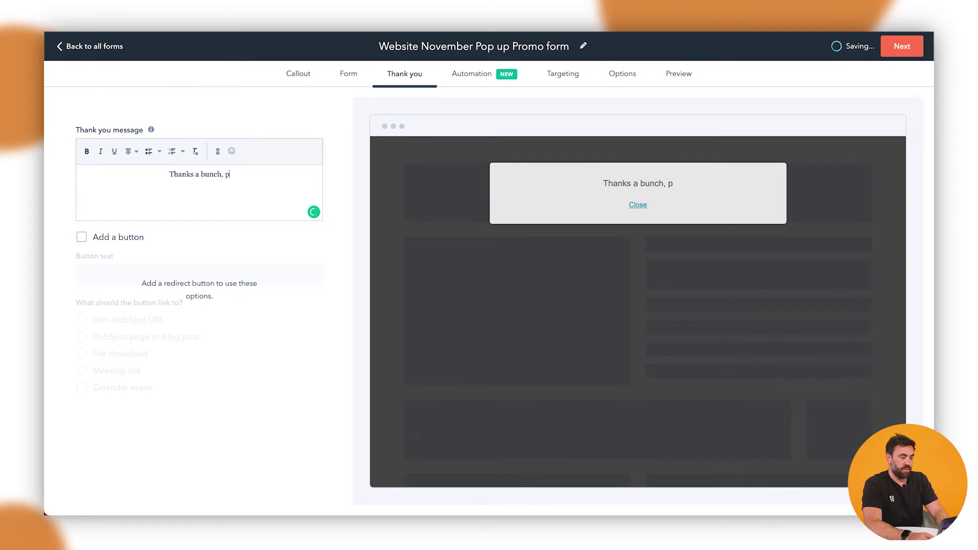
type("lease check your email.")
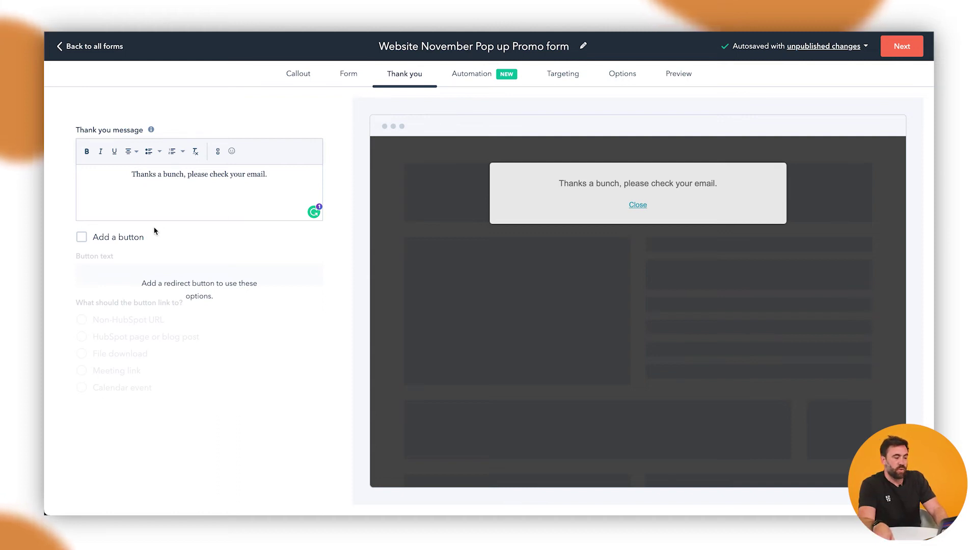
Add a button labelled 'Check our Facebook page' to the thank-you message.
left_click(134, 240)
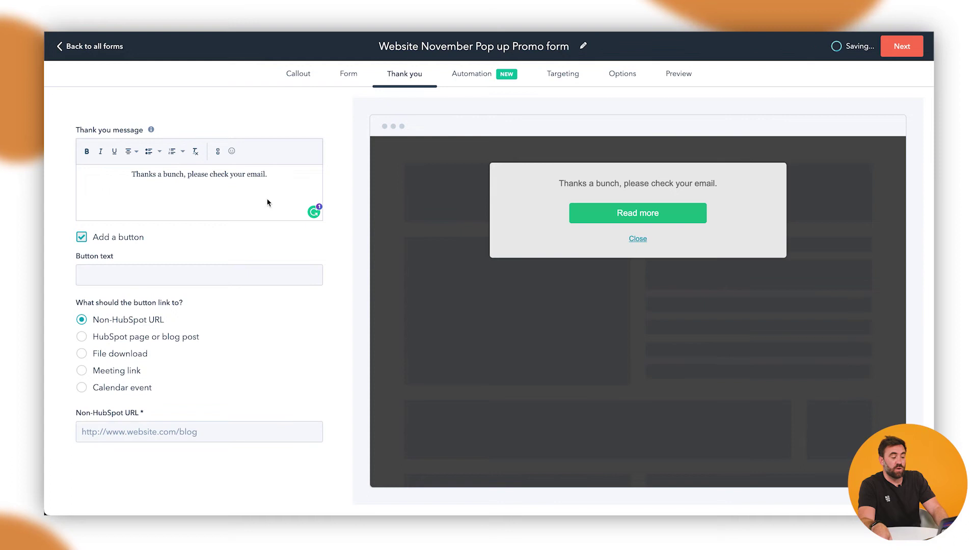
left_click(173, 272)
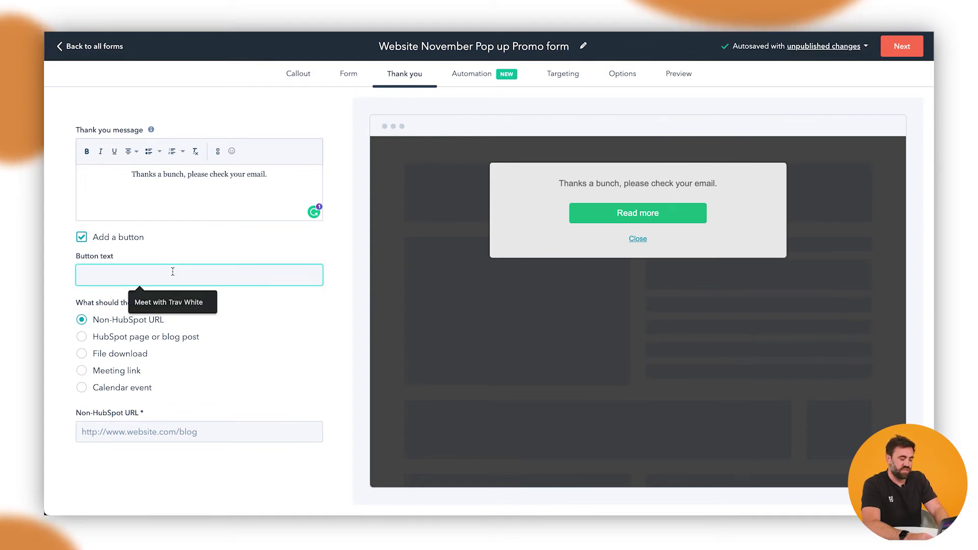
type("Check ourt our")
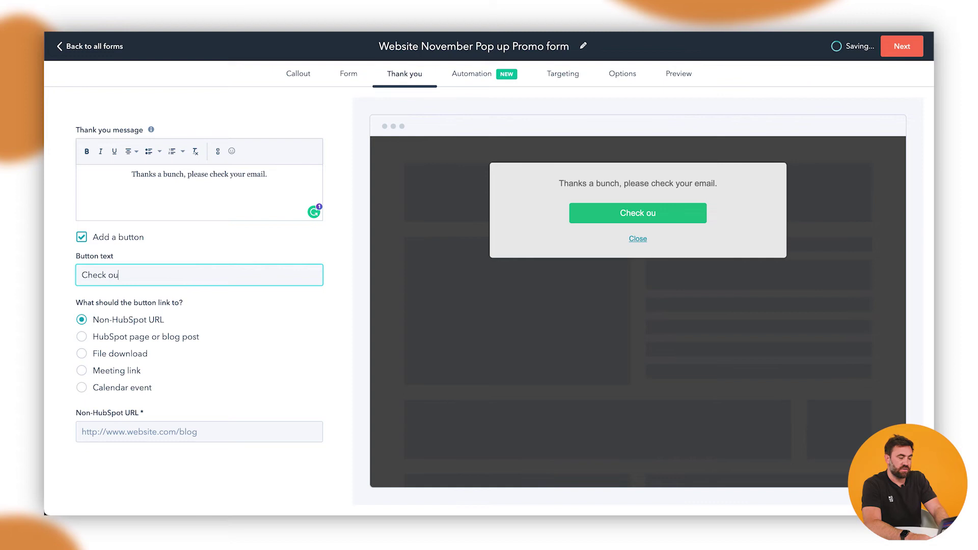
key("BackSpace")
key("BackSpace")
key("BackSpace")
key("BackSpace")
key("BackSpace")
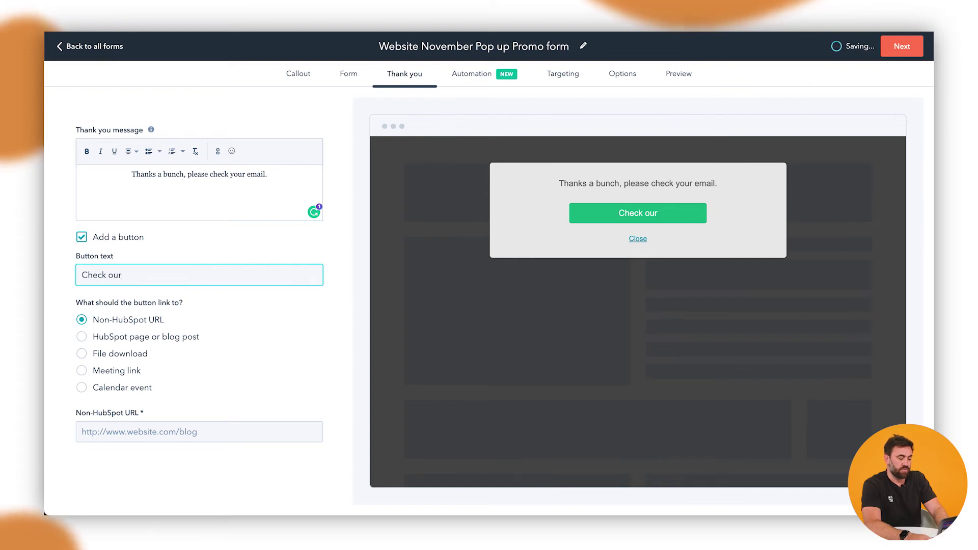
type("Facebook page")
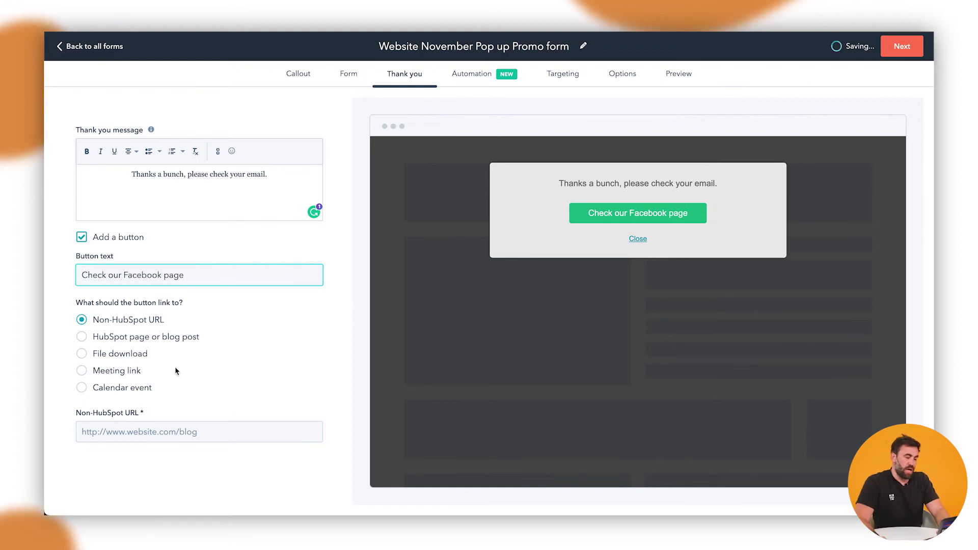
Enter a Facebook URL as the button's link and move on to the Automation step.
left_click(132, 430)
type("www.facebook.com/nbhcoaus")
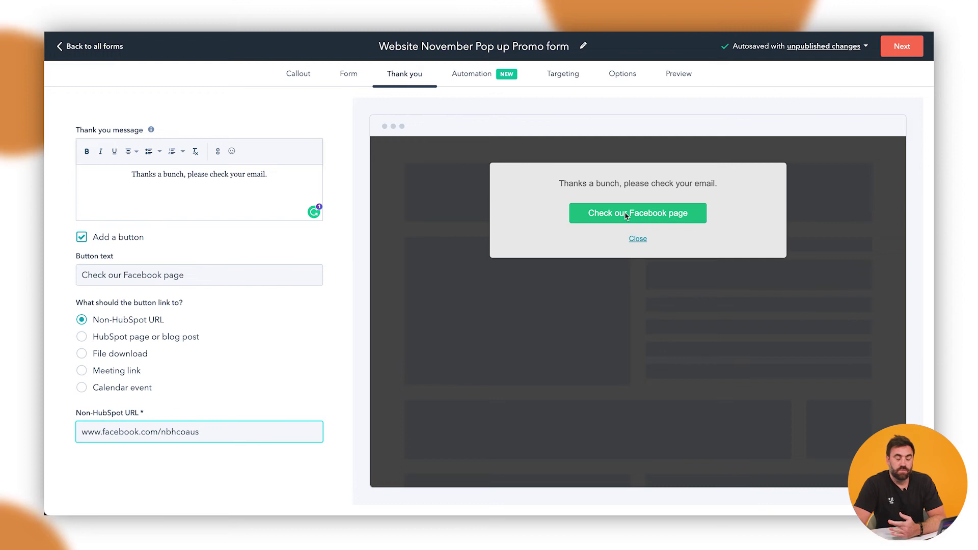
left_click(473, 74)
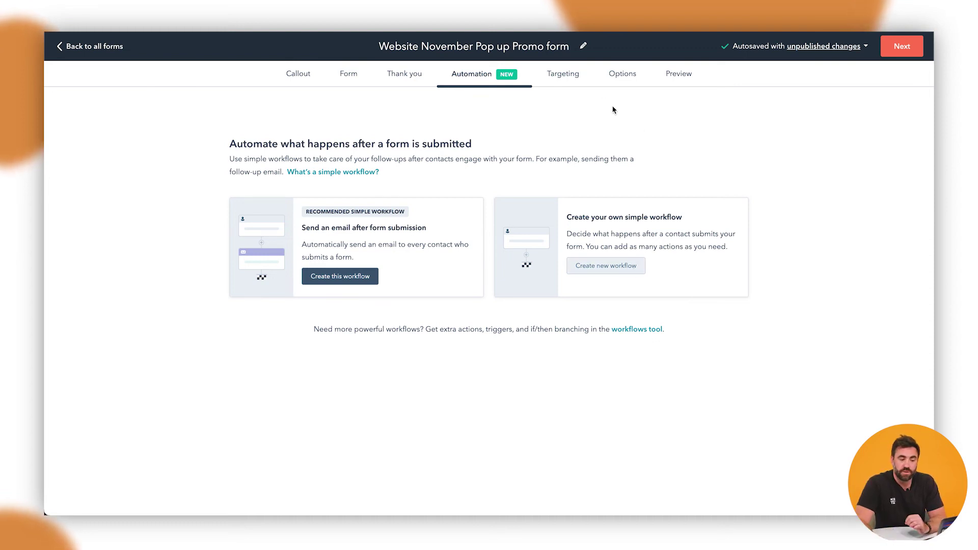
left_click(567, 77)
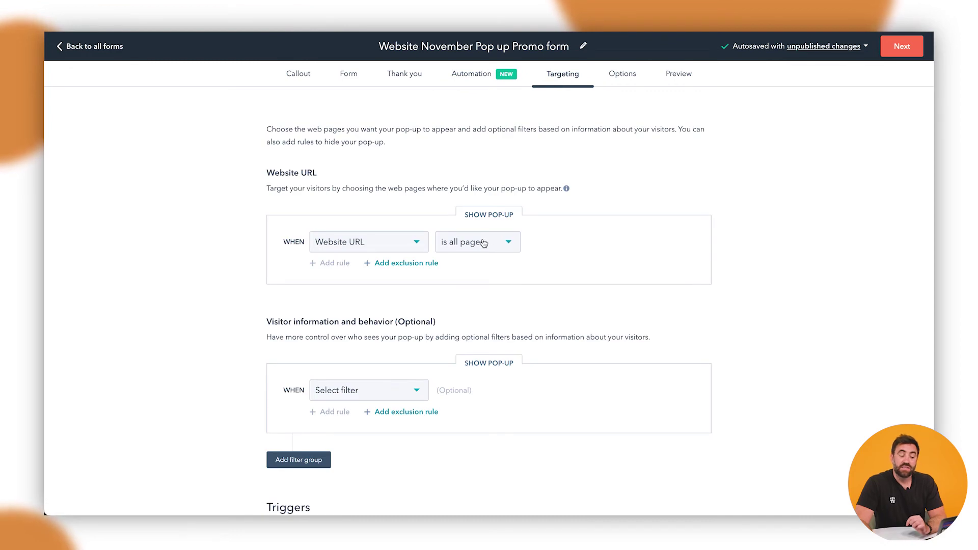
left_click(483, 244)
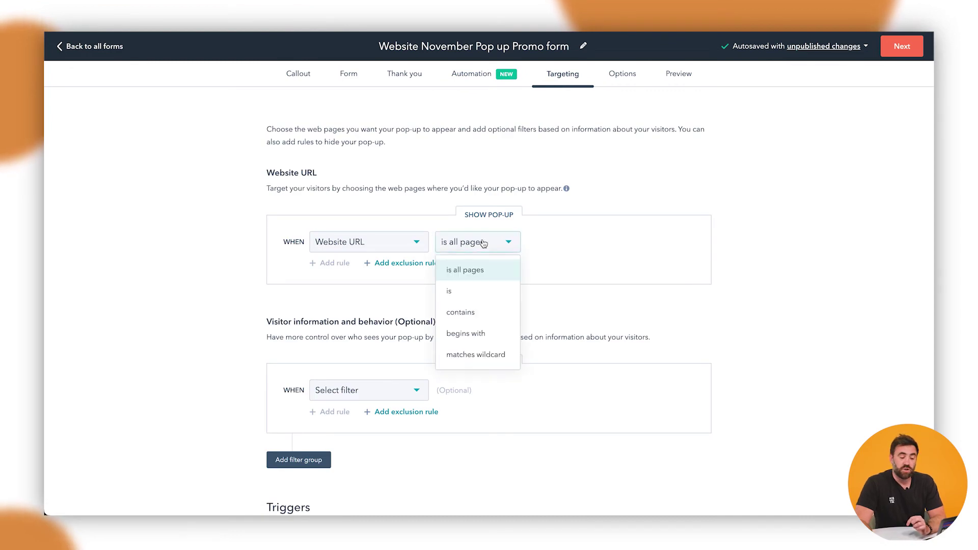
left_click(470, 291)
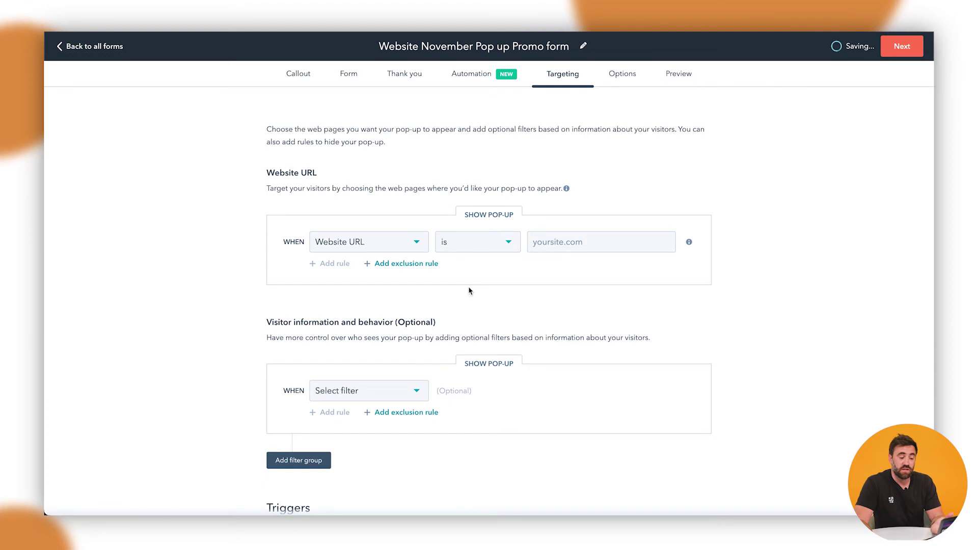
left_click(537, 244)
type("www.nbh.co")
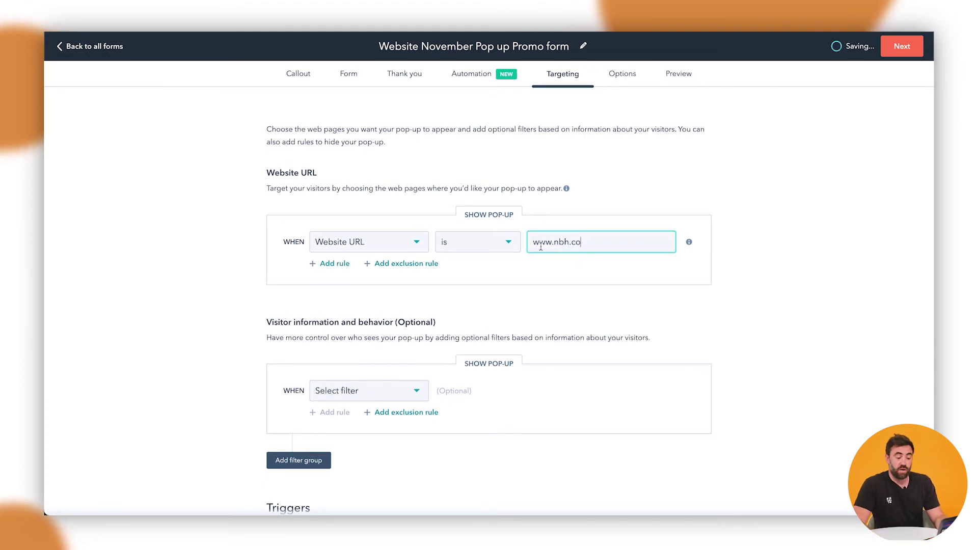
scroll(539, 309, "down", 1)
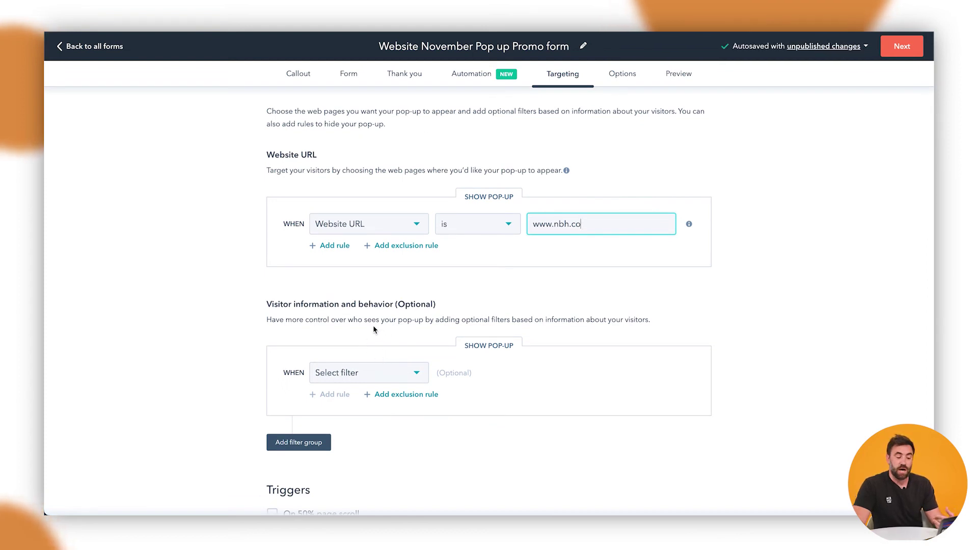
Browse the visitor filter options, keep Website URL selected, and move down to Triggers.
left_click(371, 376)
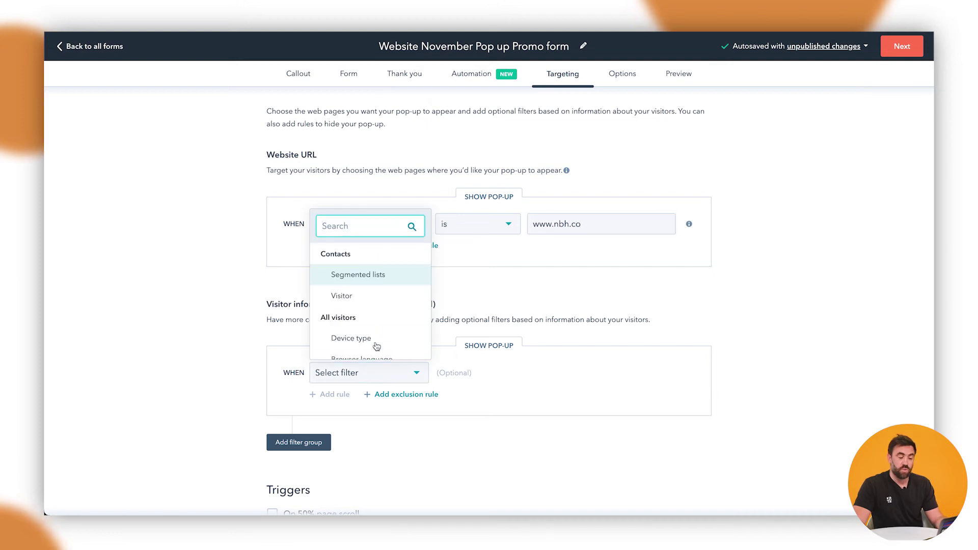
scroll(379, 302, "down", 5)
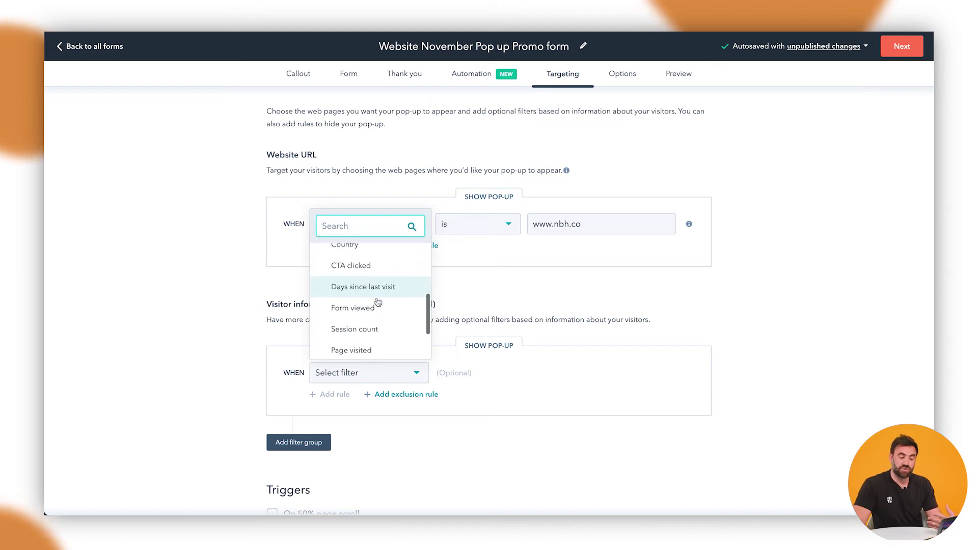
scroll(377, 303, "down", 1)
scroll(369, 310, "down", 1)
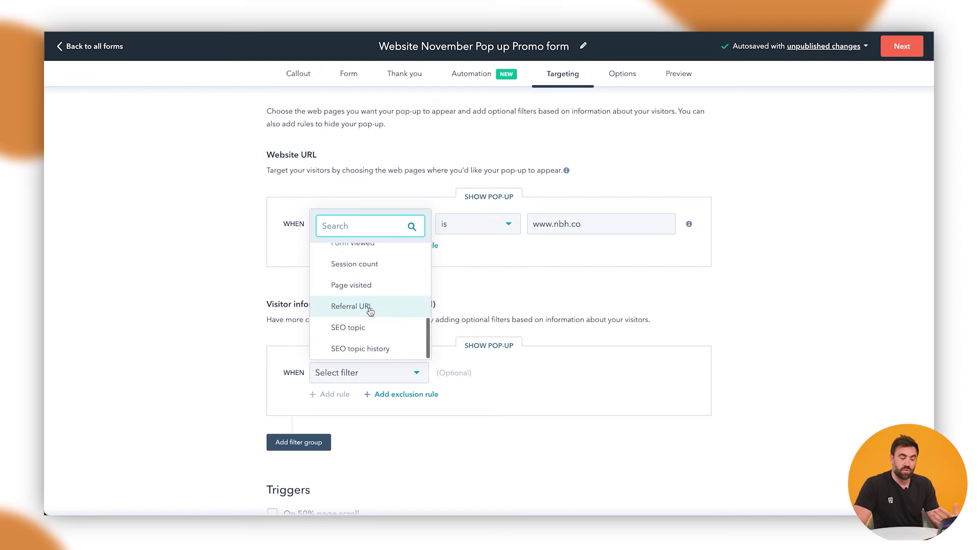
scroll(370, 312, "up", 1)
scroll(364, 306, "up", 1)
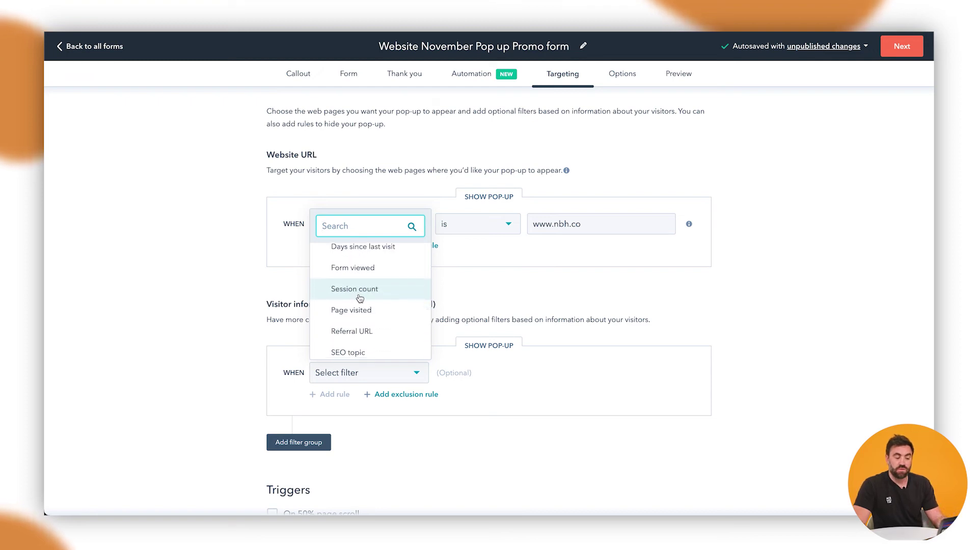
scroll(360, 298, "up", 1)
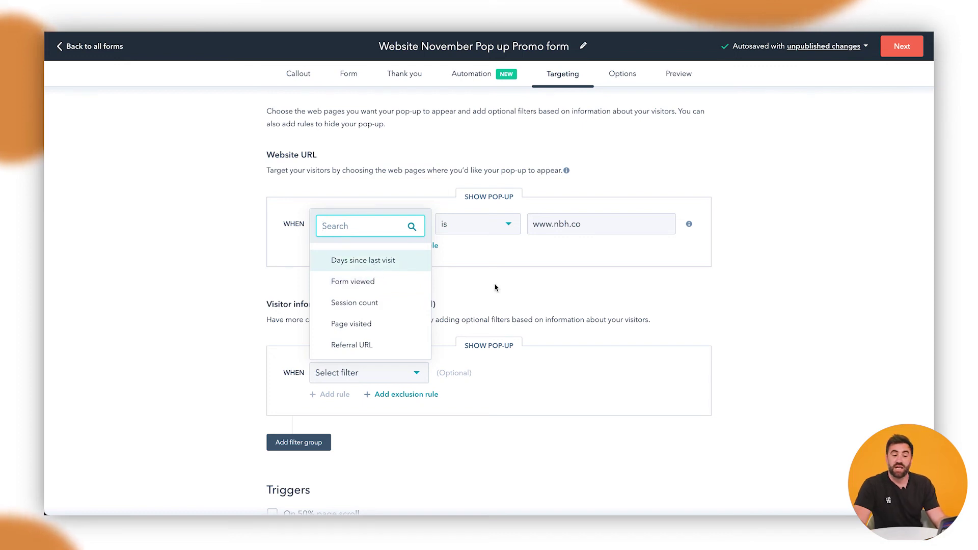
left_click(545, 301)
scroll(543, 302, "down", 1)
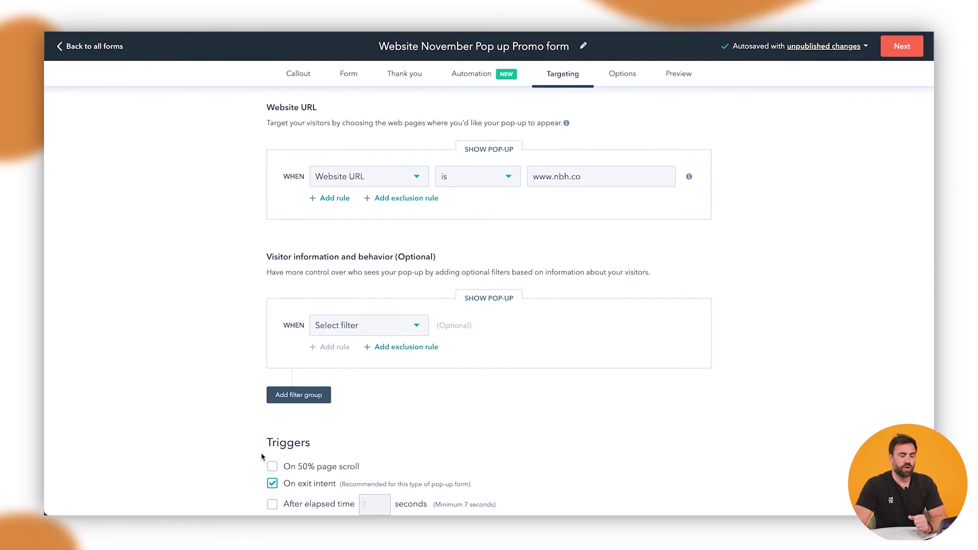
Replace the exit-intent trigger with an elapsed-time trigger of 15 seconds.
left_click(272, 484)
left_click(272, 504)
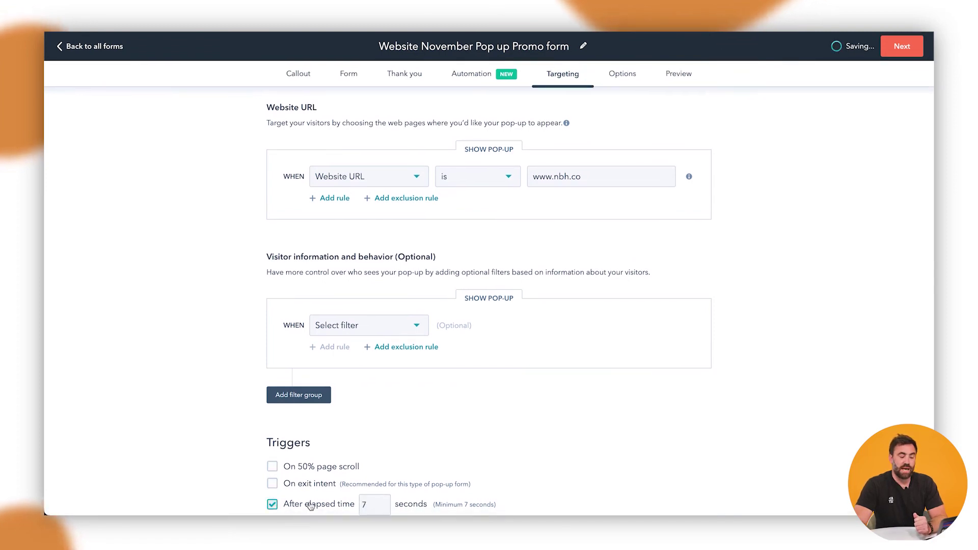
left_click(355, 506)
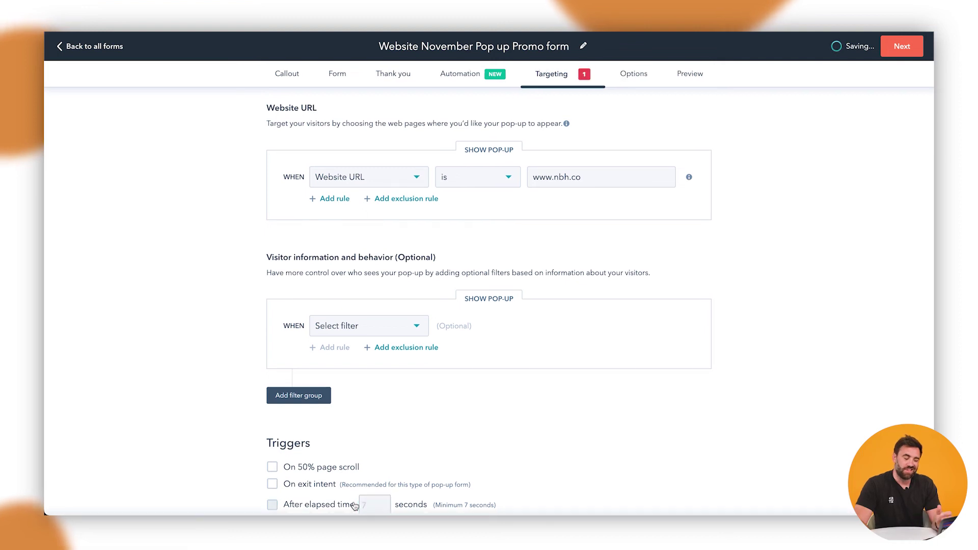
left_click(283, 505)
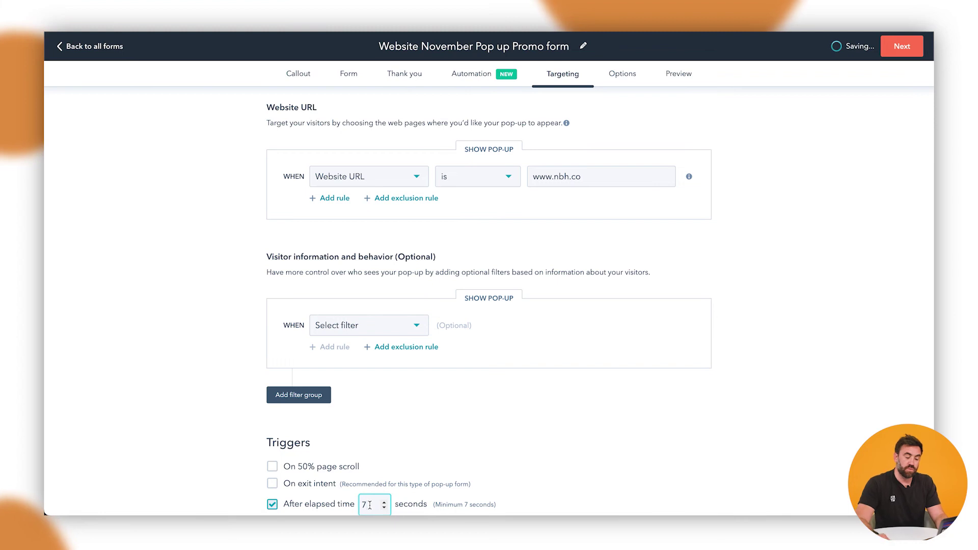
key("BackSpace")
type("15")
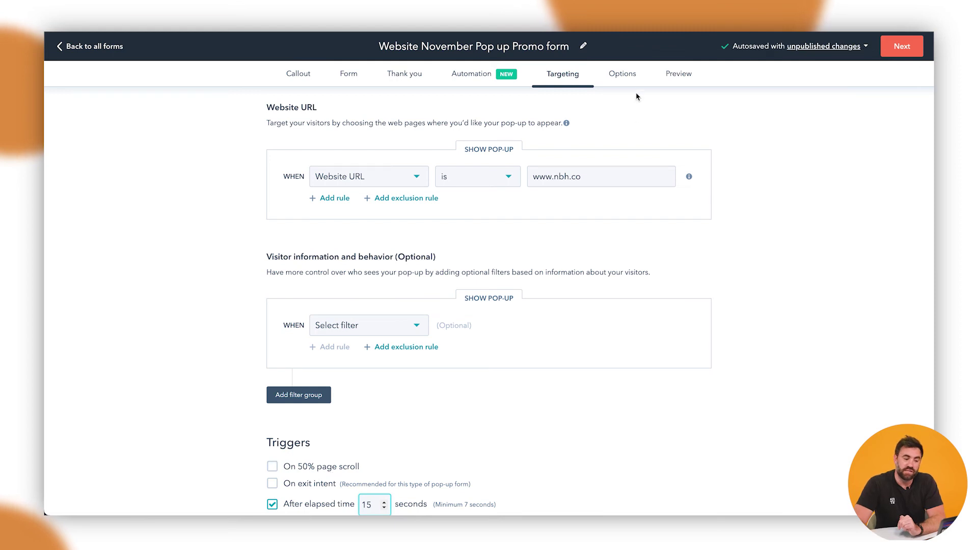
left_click(622, 74)
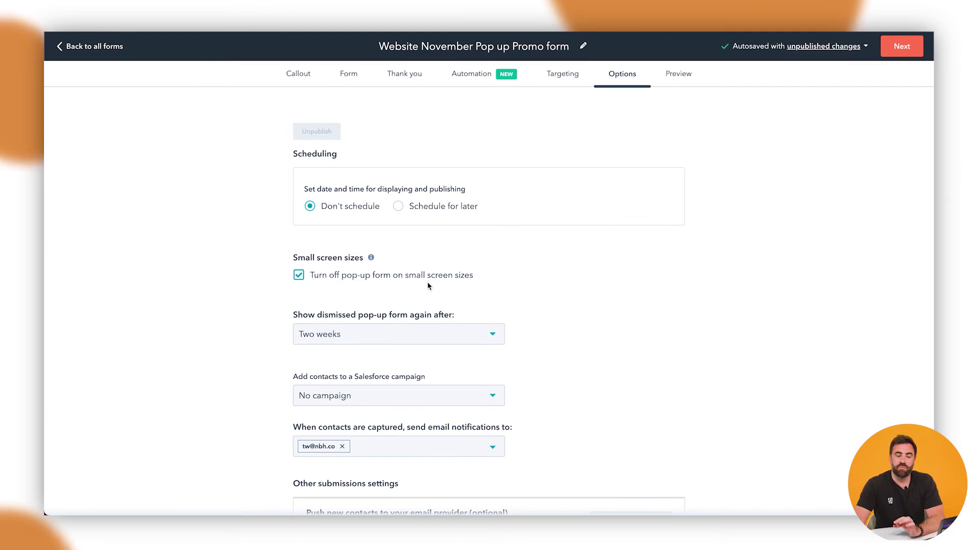
Re-show a dismissed pop-up after One month and remove the notification email recipient.
left_click(403, 338)
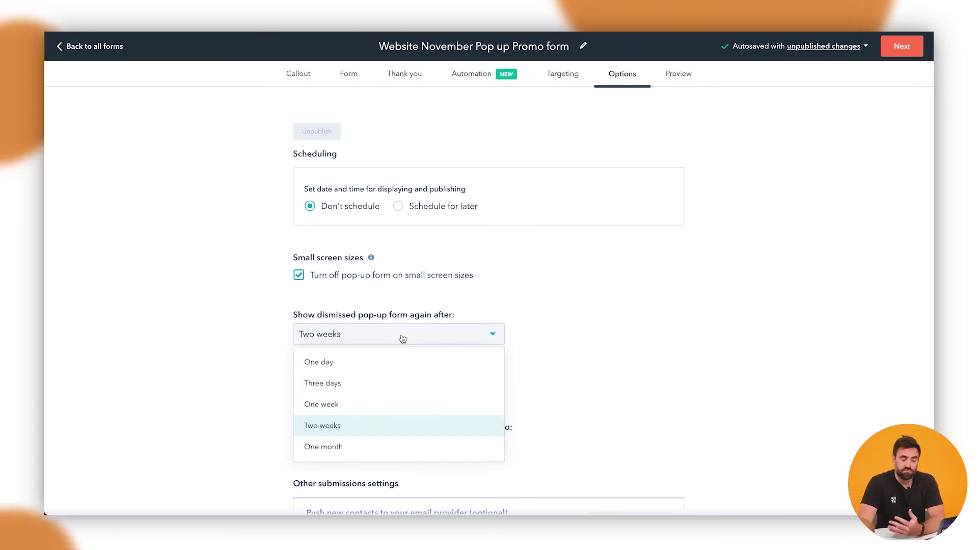
left_click(349, 449)
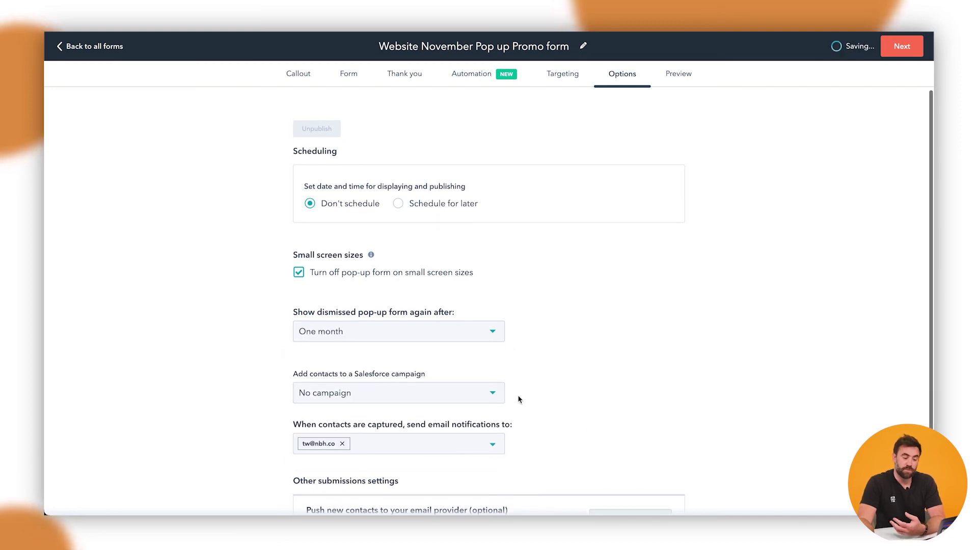
scroll(443, 412, "down", 1)
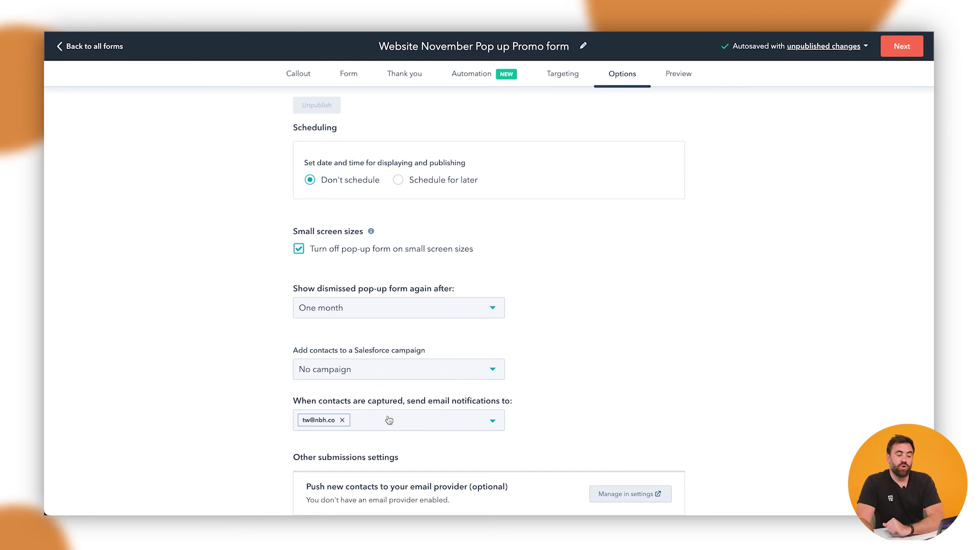
left_click(343, 421)
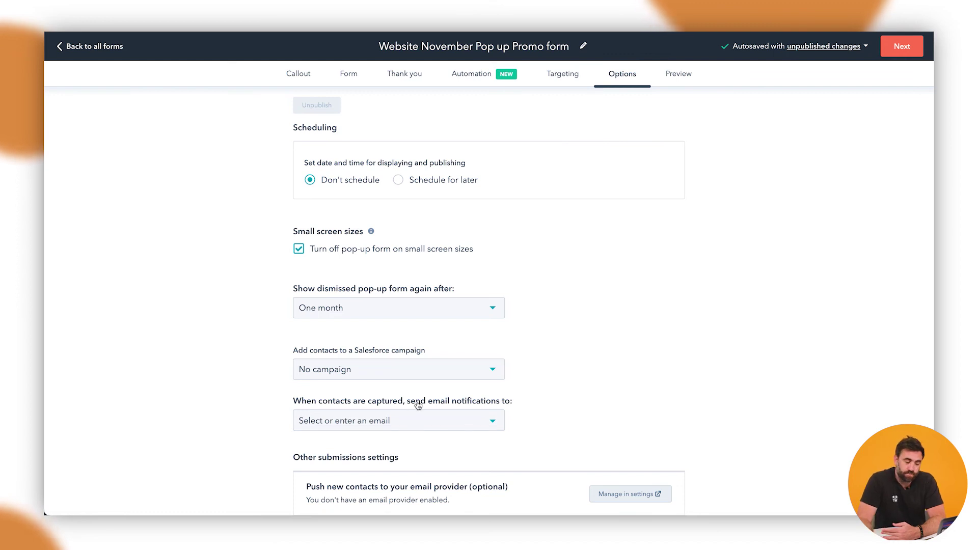
Preview the pop-up, submit a test sign-up with a sample name and email, then publish it live.
left_click(677, 74)
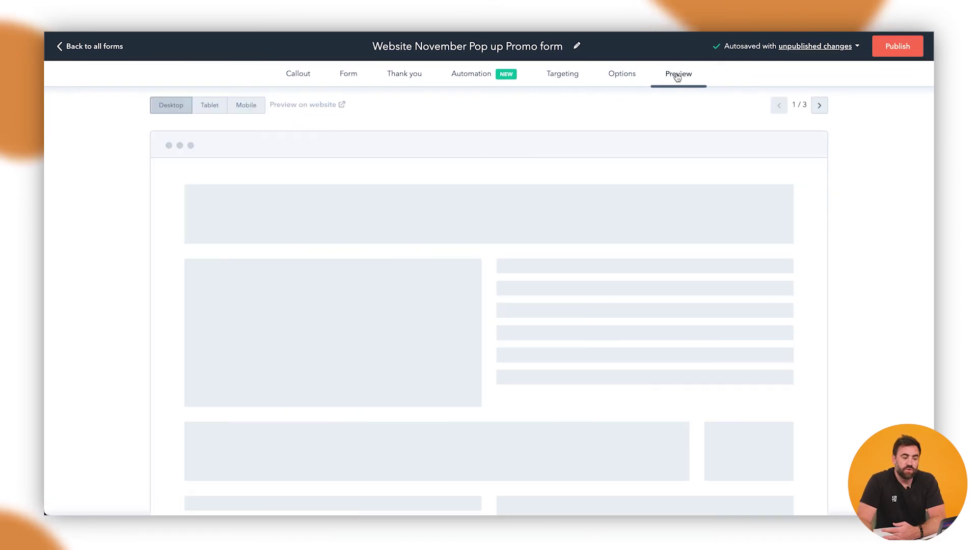
left_click(522, 335)
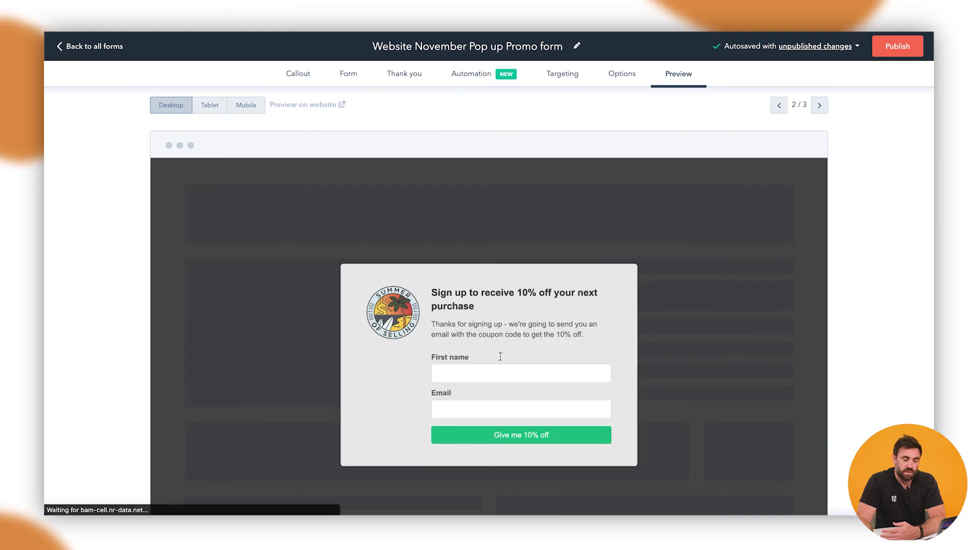
left_click(473, 379)
type("Trav")
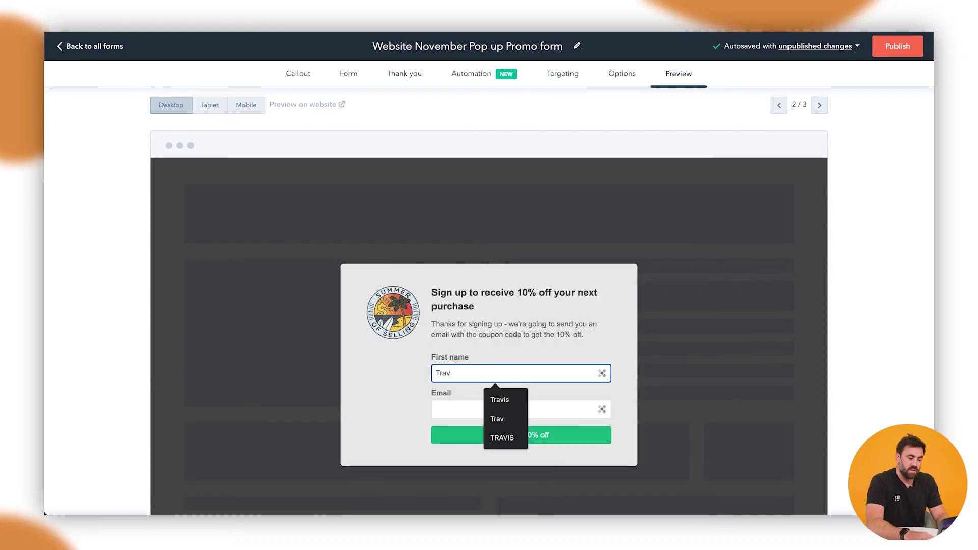
key("Tab")
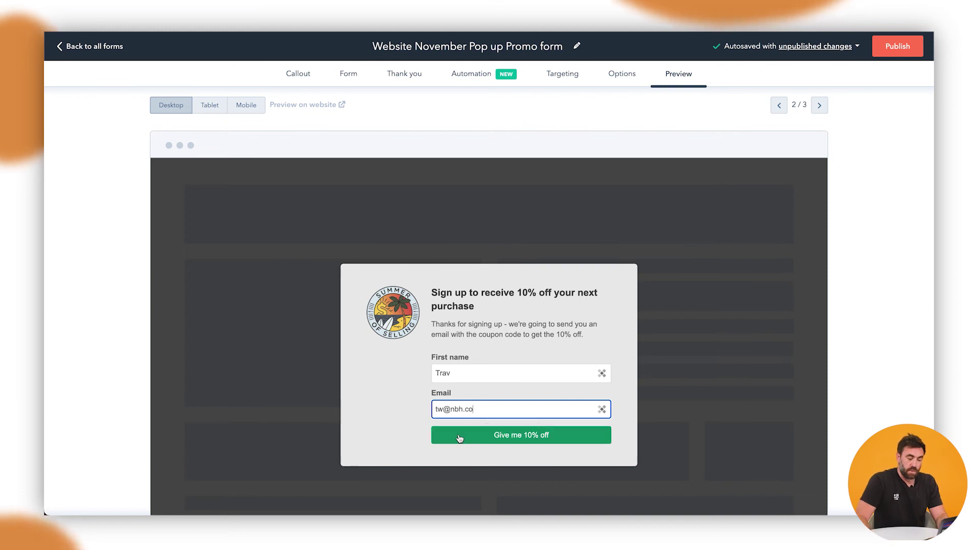
left_click(459, 438)
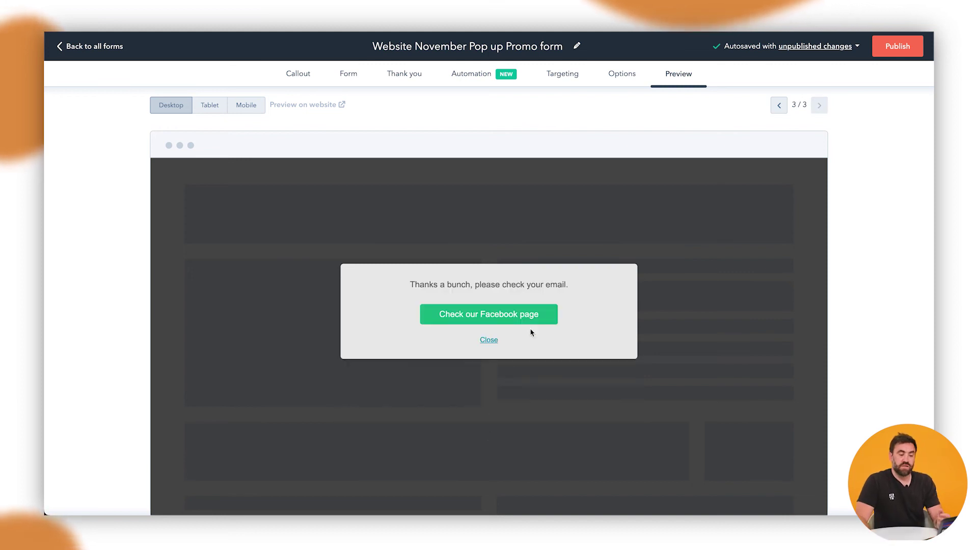
left_click(901, 48)
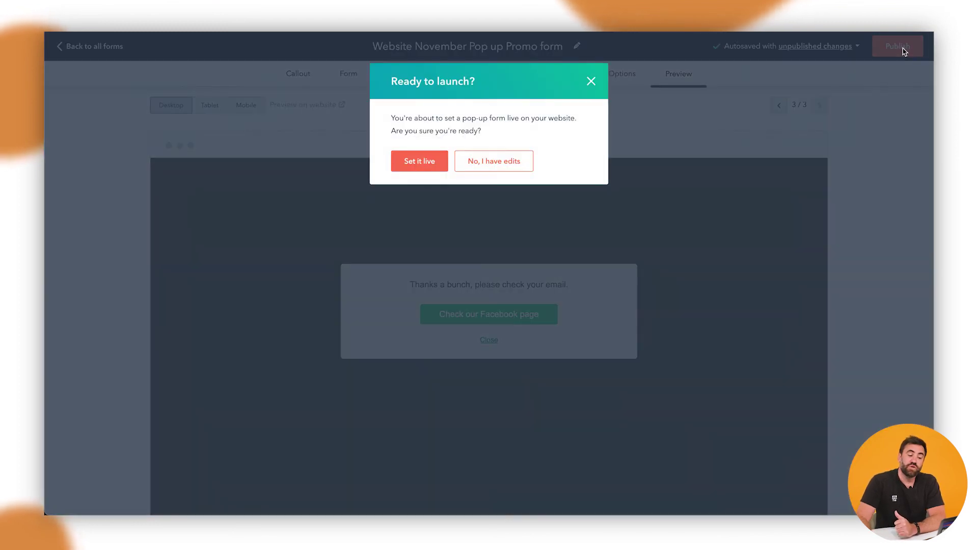
left_click(421, 162)
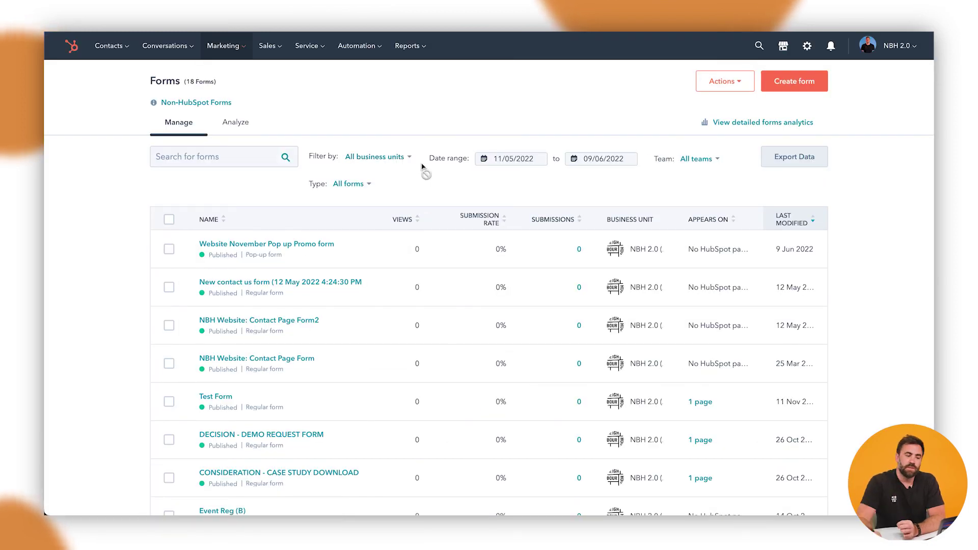
mouse_move(366, 244)
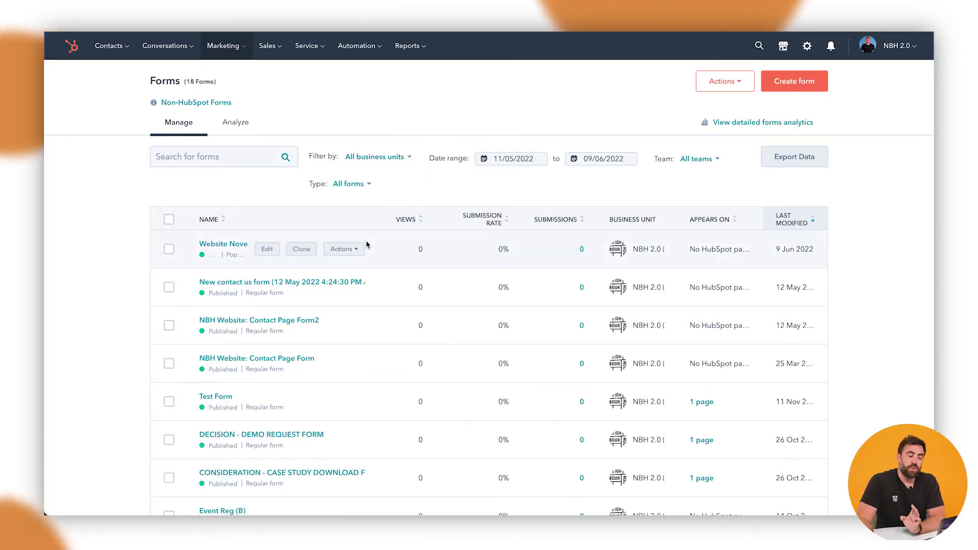
left_click(273, 252)
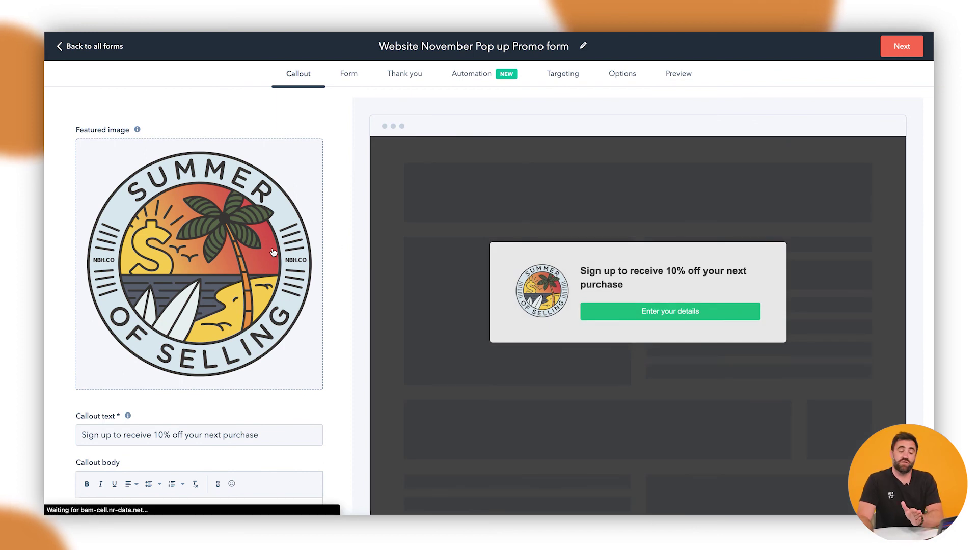
left_click(549, 86)
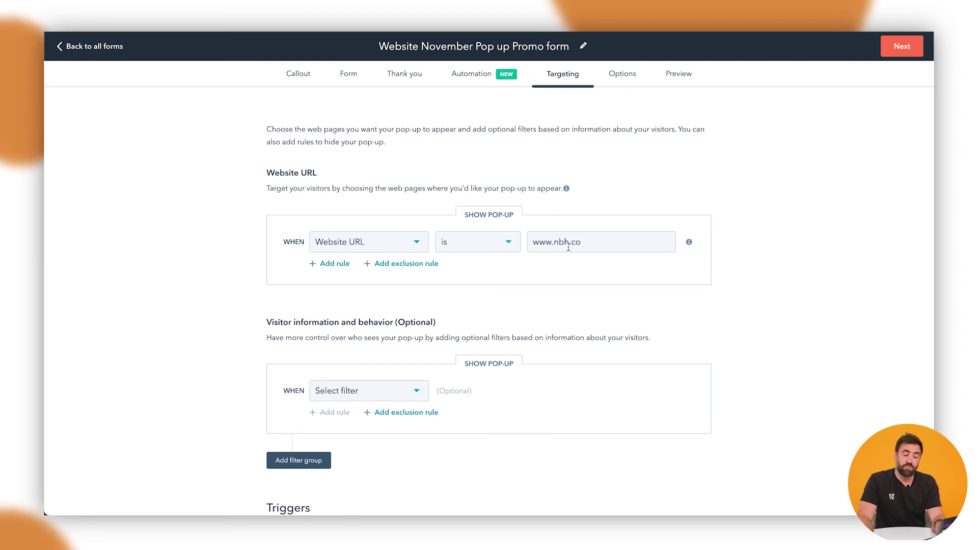
left_click(593, 247)
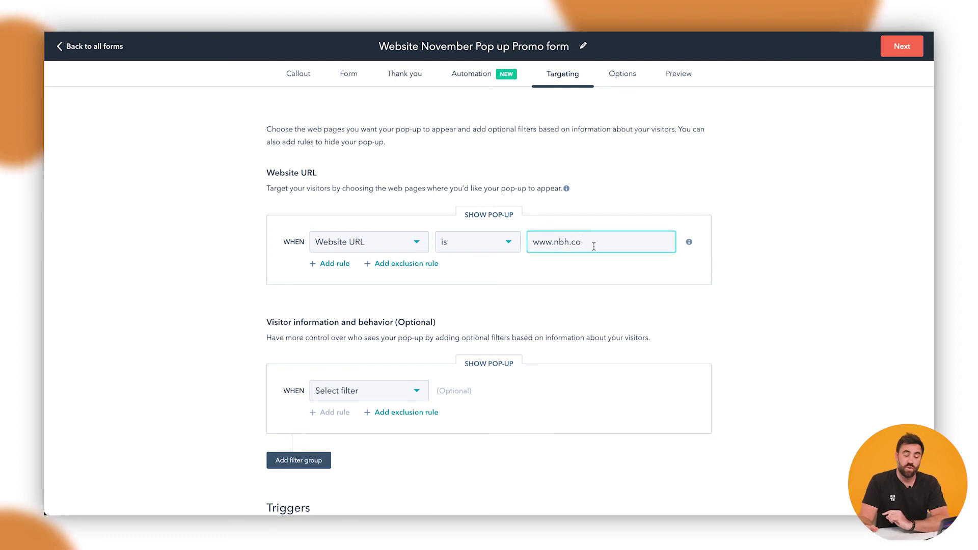